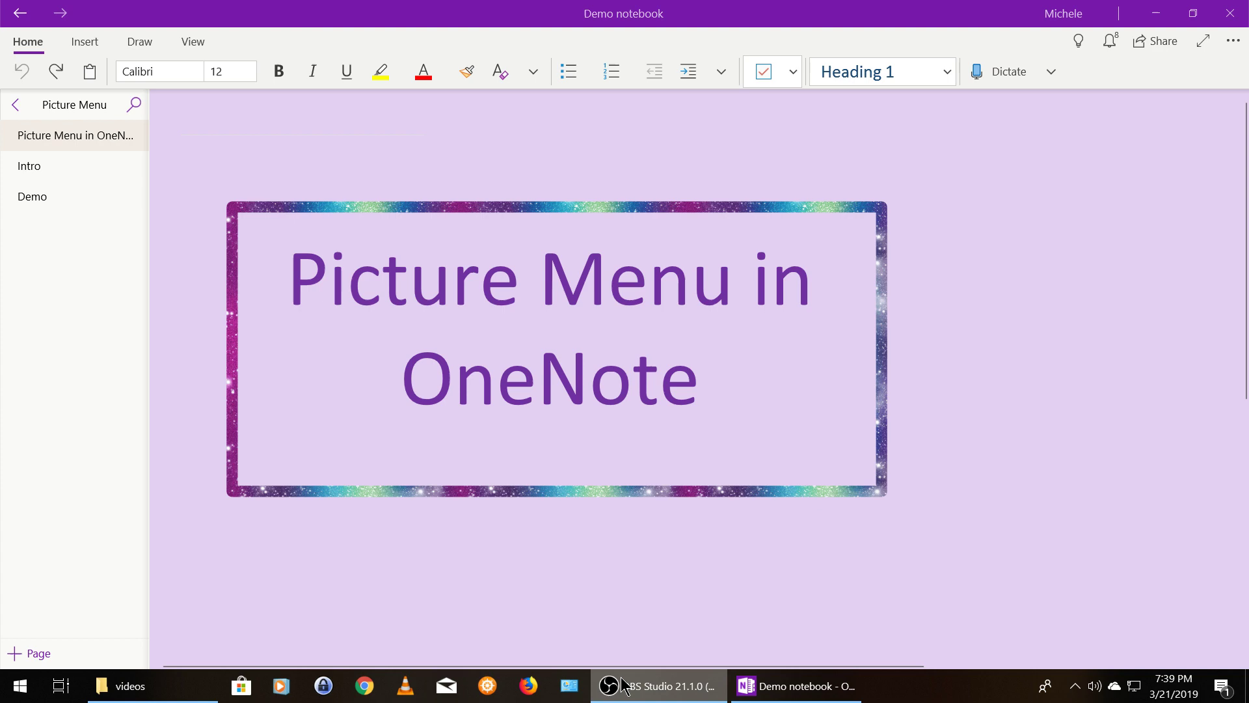
Step: Switch to the Intro page showing the presenter details, three-item agenda and photo
{"action": "left_click", "coordinate": [37, 169]}
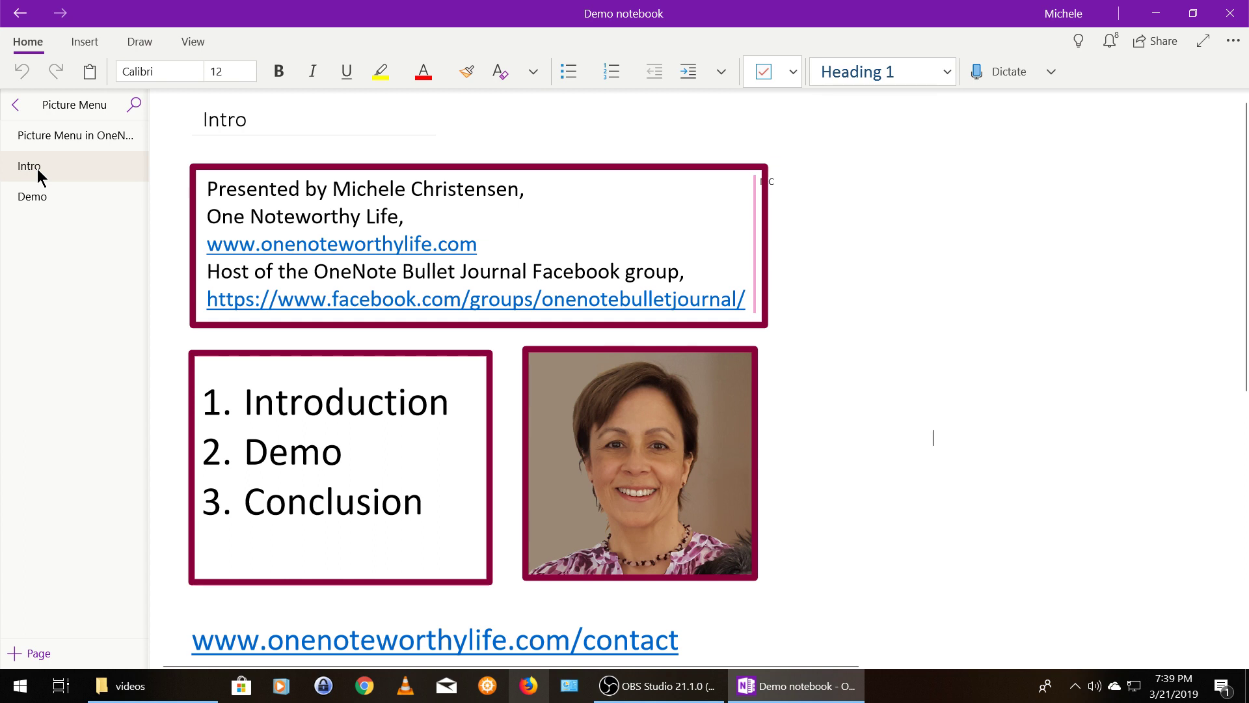
Step: Open the Demo page and move the Original arrow picture higher up the page
{"action": "left_click", "coordinate": [34, 190]}
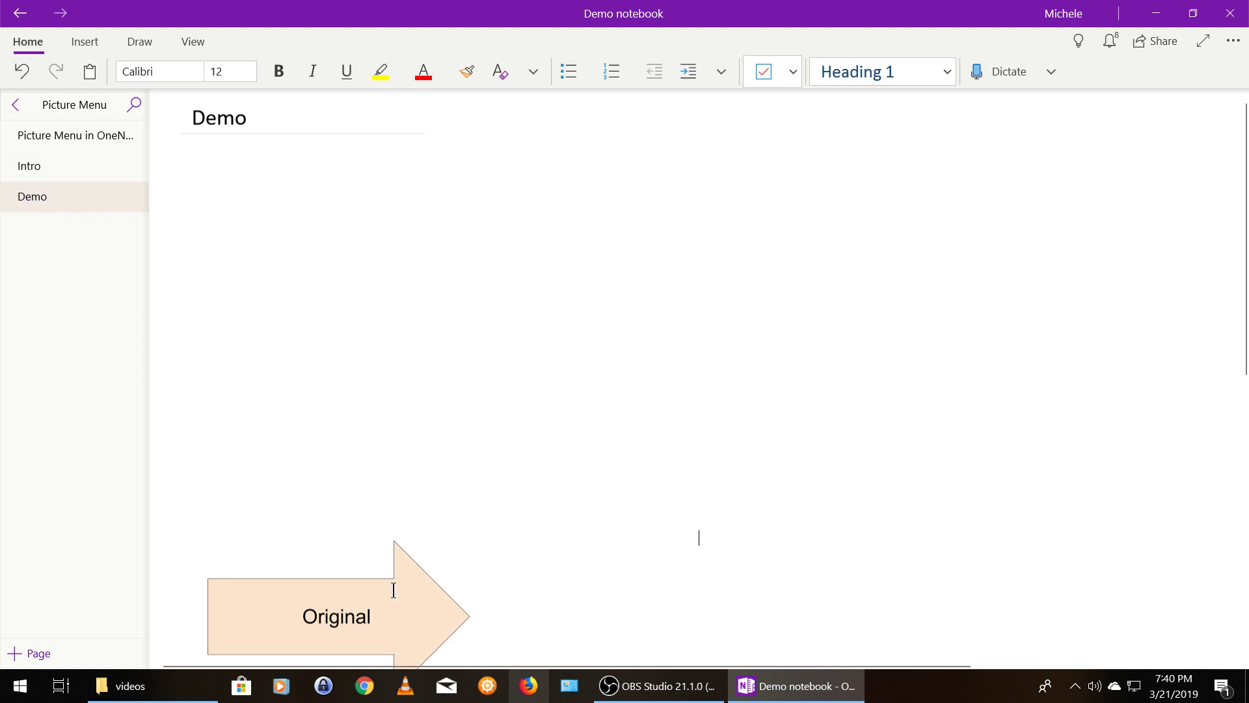
{"action": "left_click", "coordinate": [393, 593]}
{"action": "left_click_drag", "start_coordinate": [392, 602], "coordinate": [407, 507]}
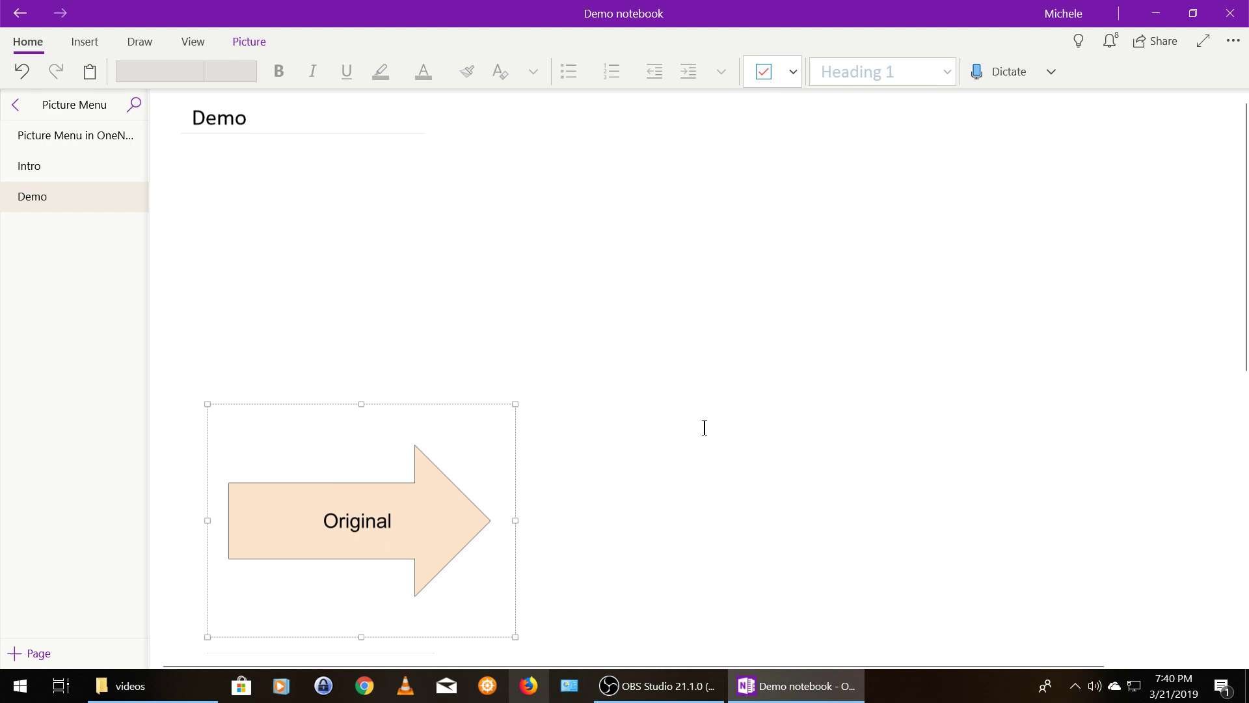
Step: Copy the arrow picture and paste a second copy near the page's top right
{"action": "right_click", "coordinate": [309, 500]}
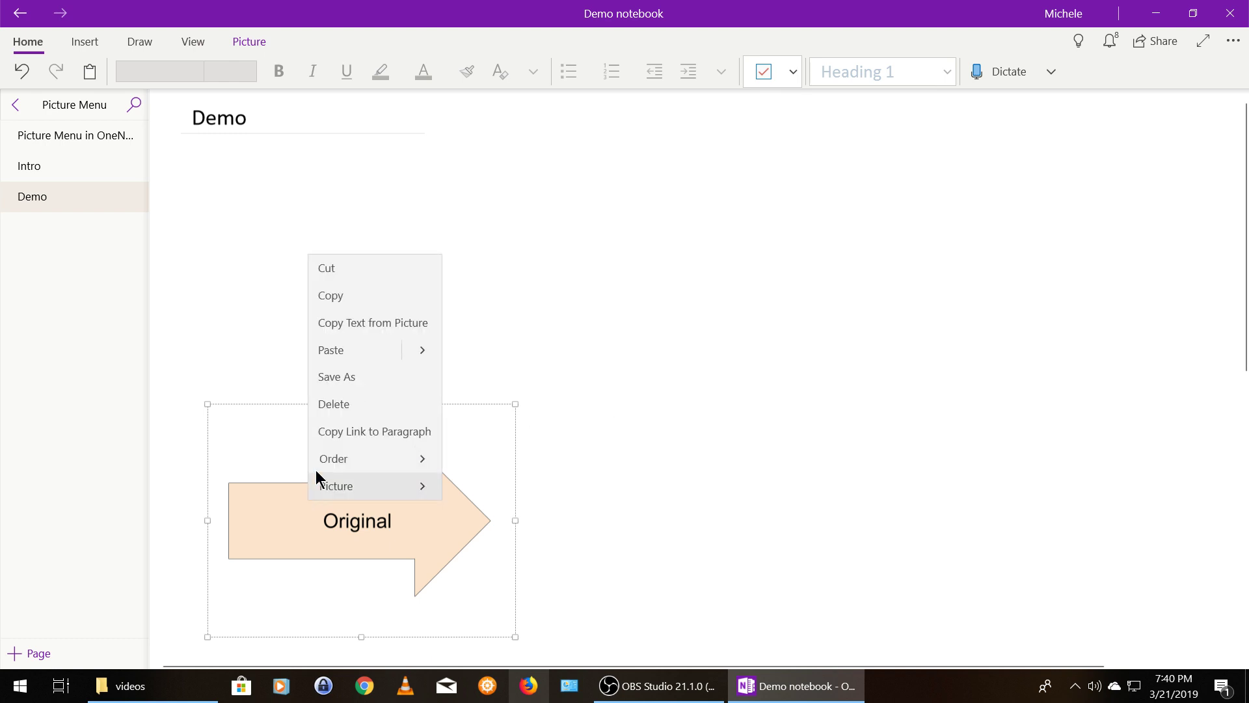
{"action": "left_click", "coordinate": [331, 296]}
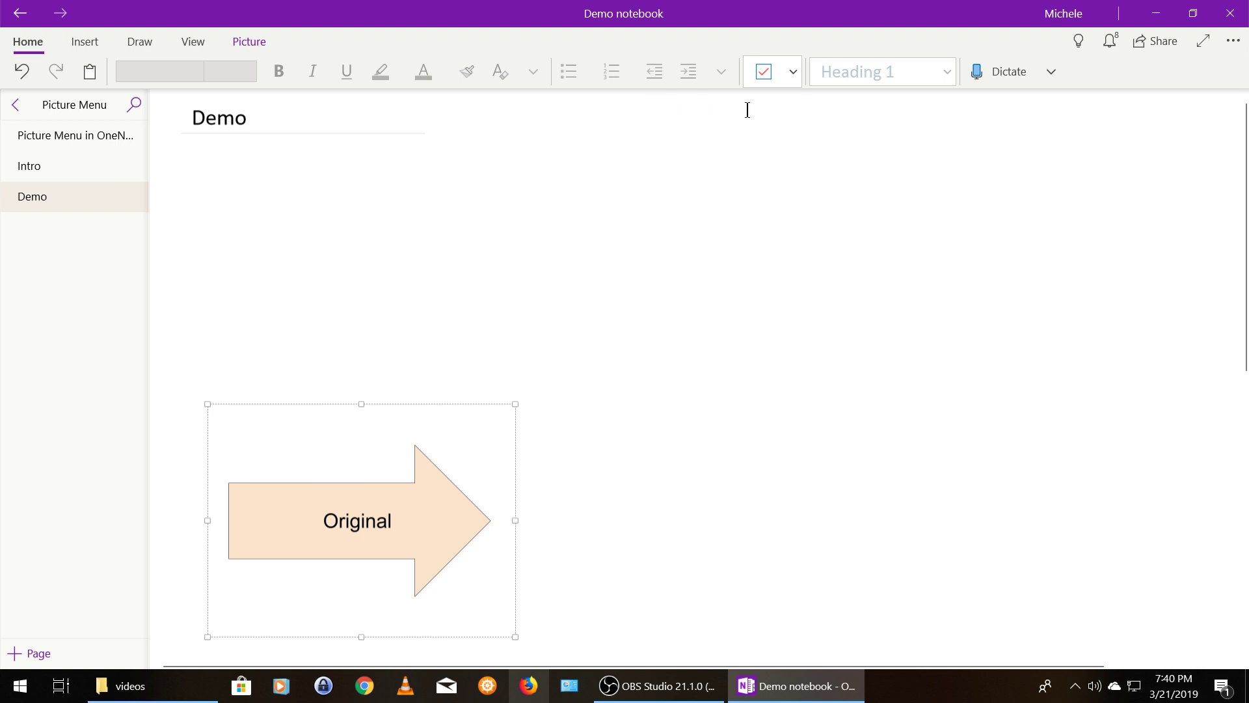
{"action": "left_click", "coordinate": [787, 140]}
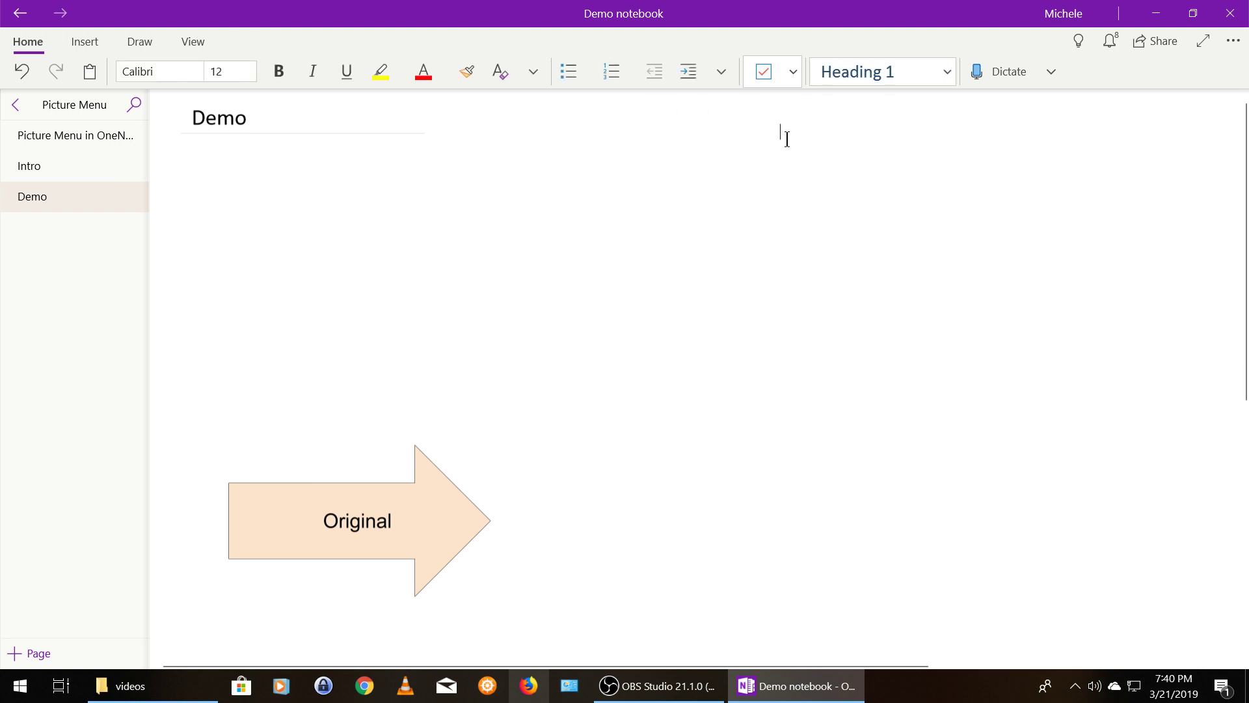
{"action": "right_click", "coordinate": [787, 139]}
{"action": "left_click", "coordinate": [800, 207]}
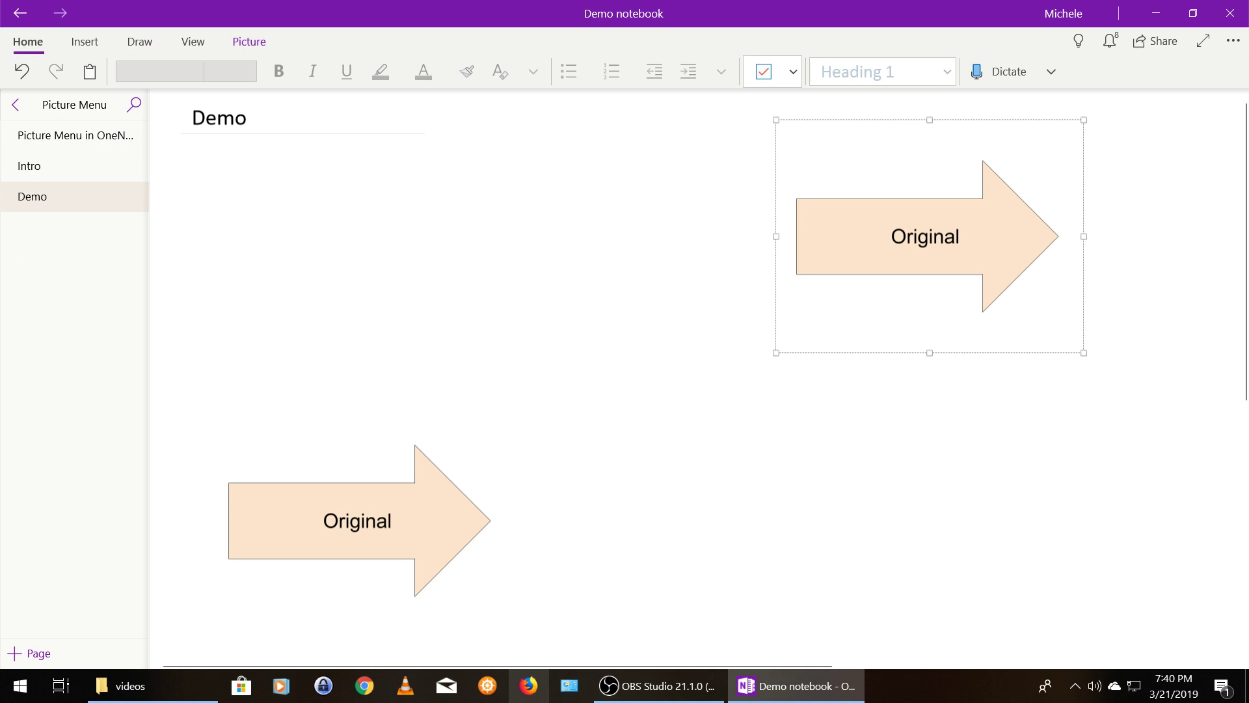
{"action": "key", "text": "Escape"}
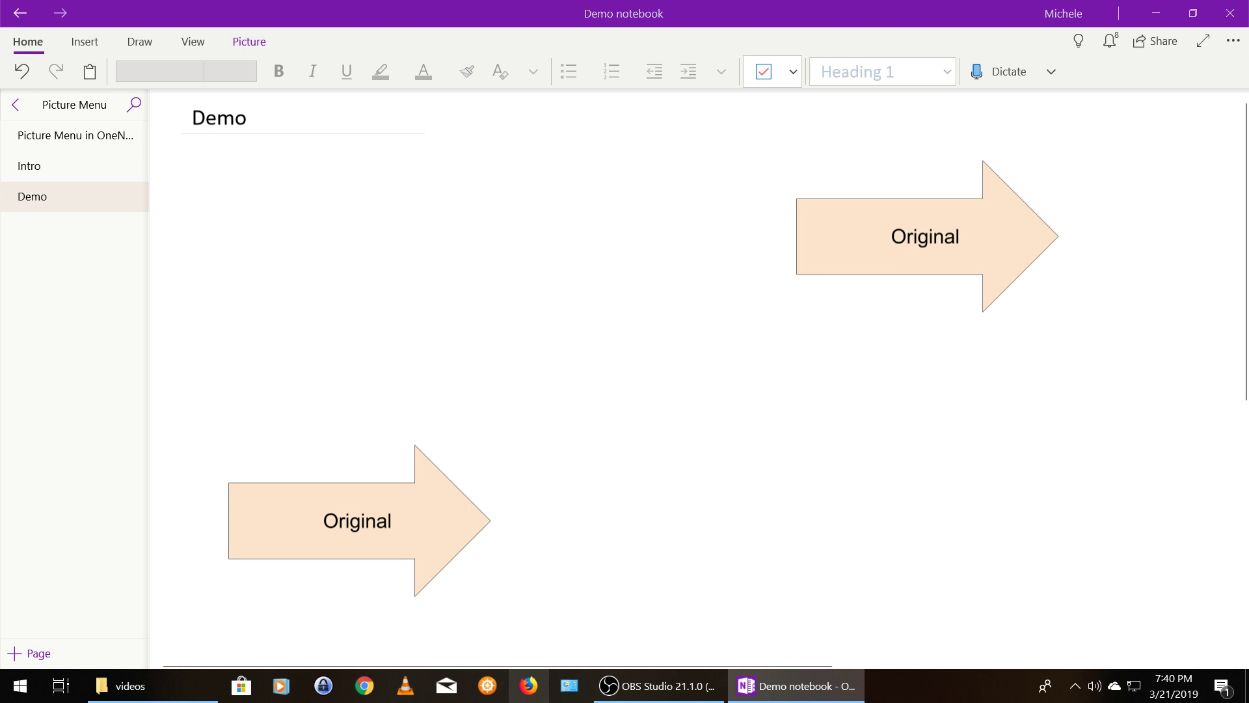
{"action": "right_click", "coordinate": [838, 213]}
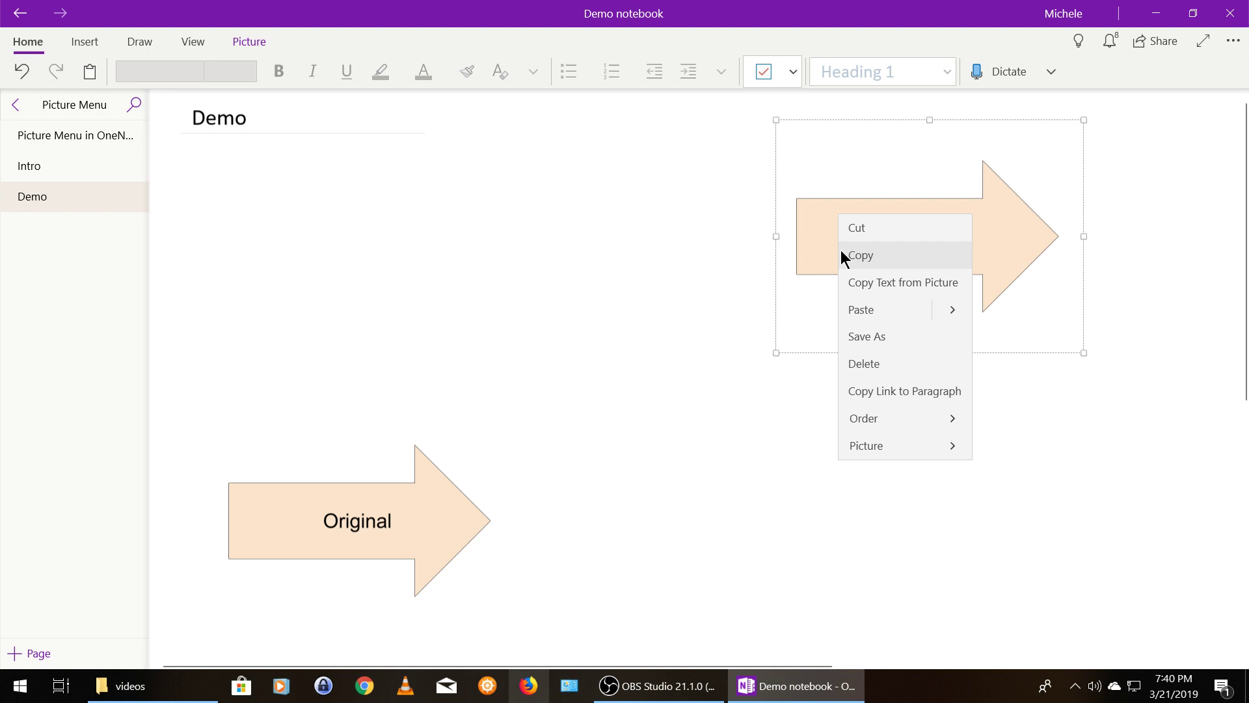
{"action": "left_click", "coordinate": [880, 444]}
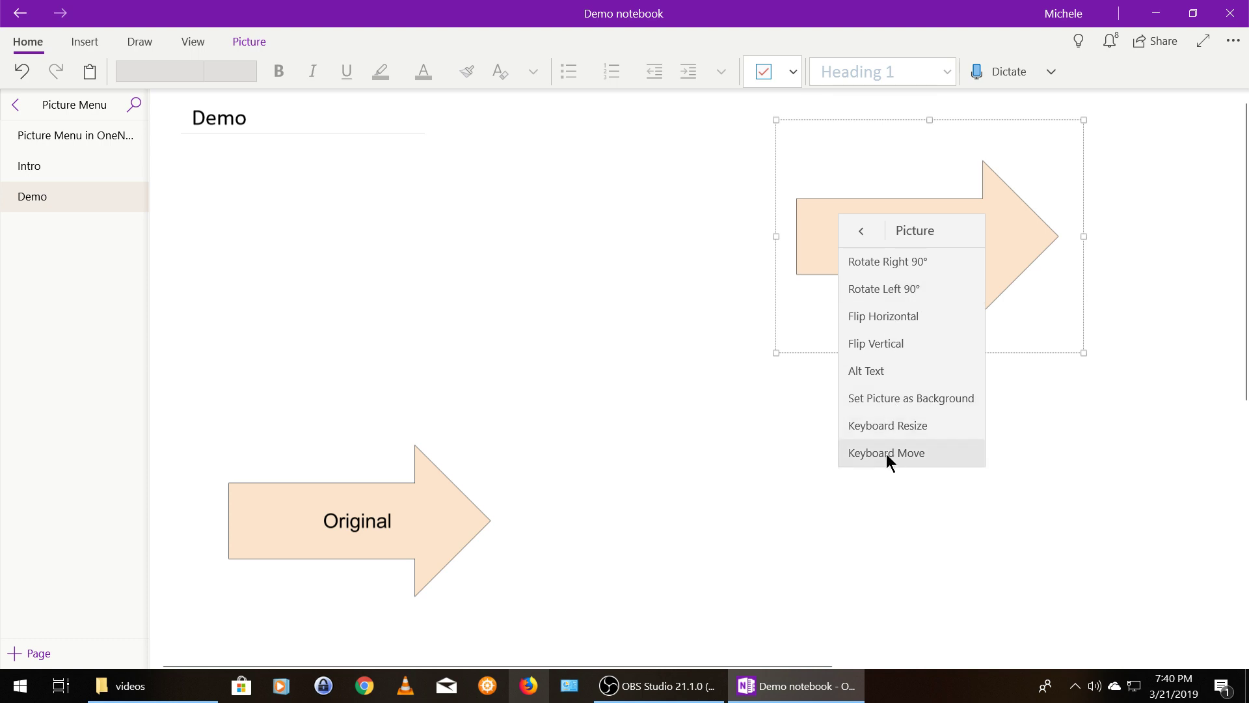
{"action": "left_click", "coordinate": [879, 267]}
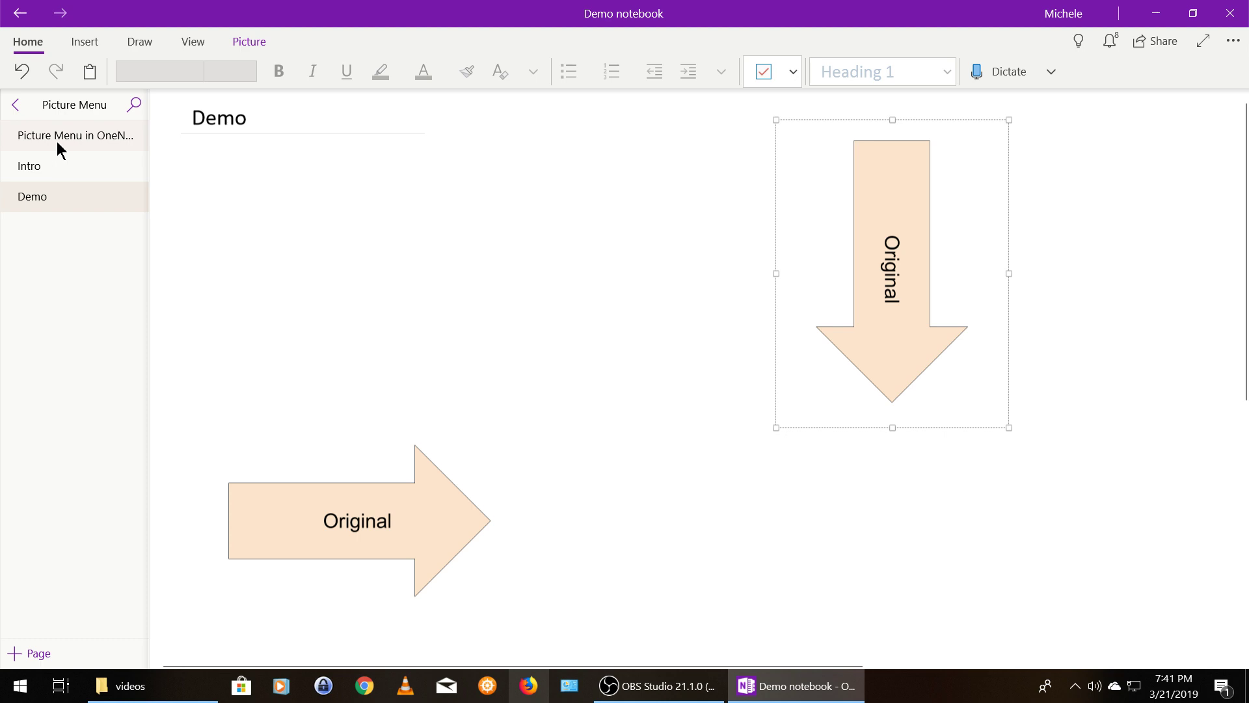
{"action": "left_click", "coordinate": [24, 72]}
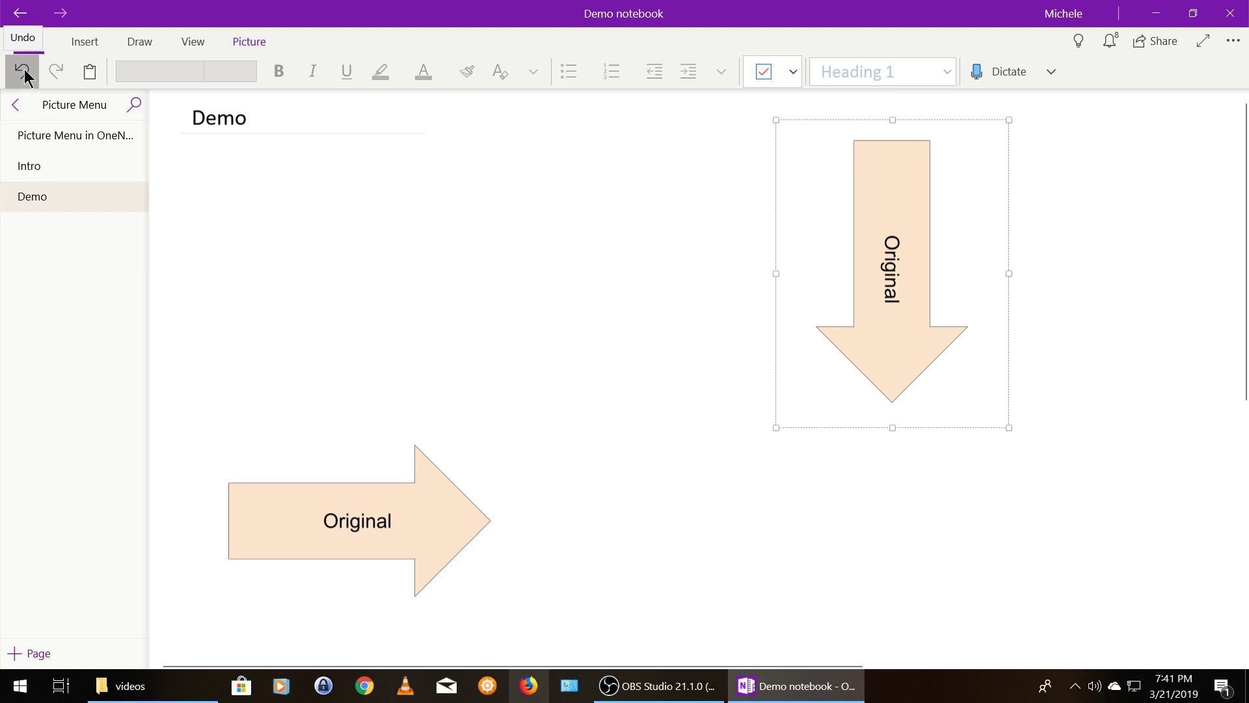
{"action": "right_click", "coordinate": [875, 241]}
{"action": "left_click", "coordinate": [903, 467]}
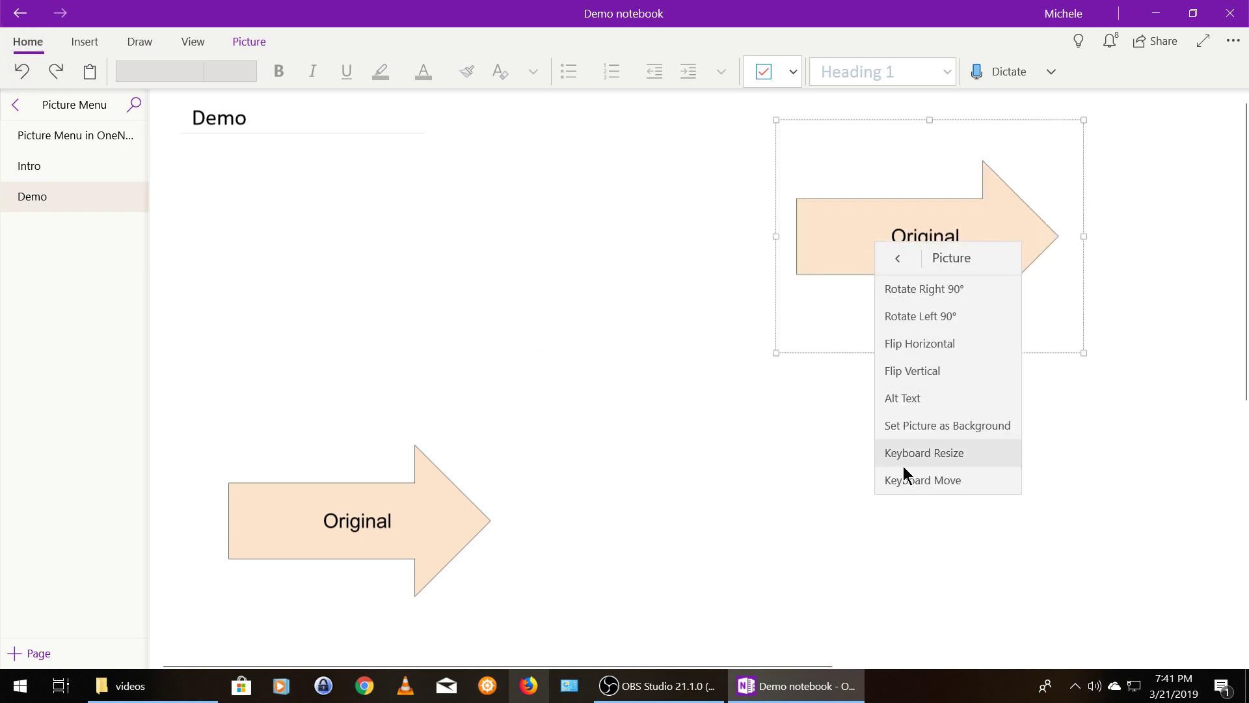
{"action": "left_click", "coordinate": [900, 317]}
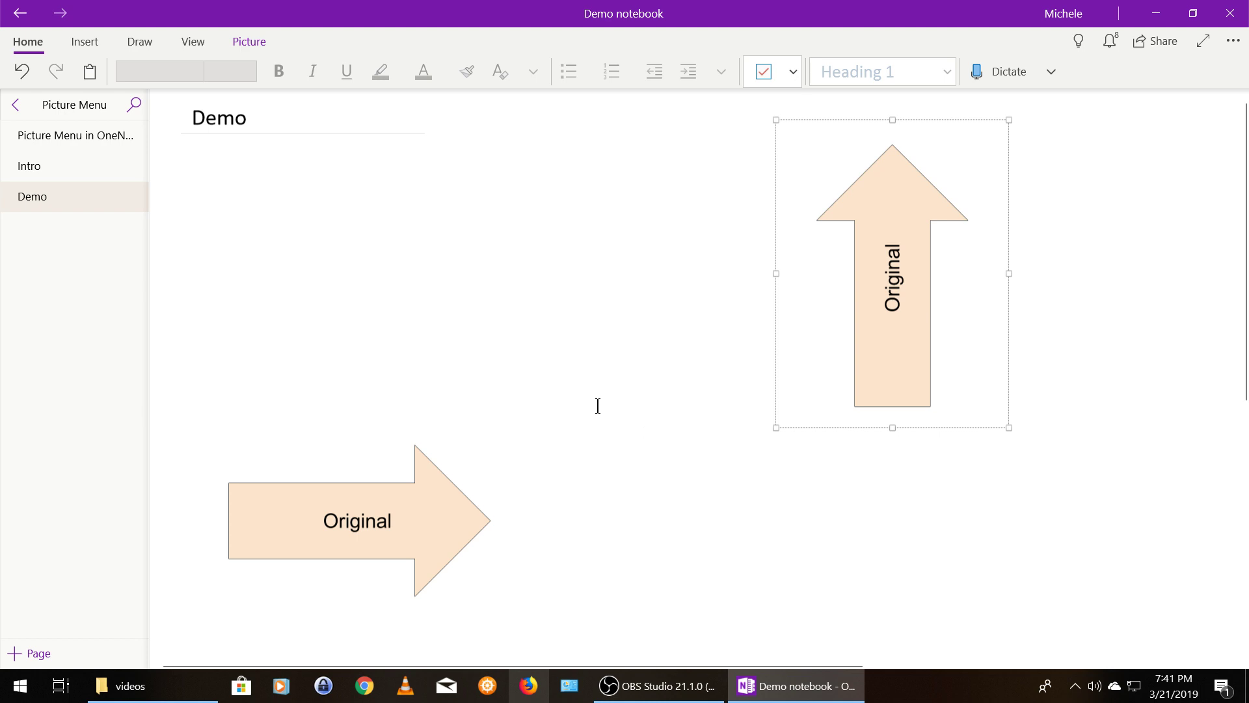
{"action": "left_click", "coordinate": [23, 70]}
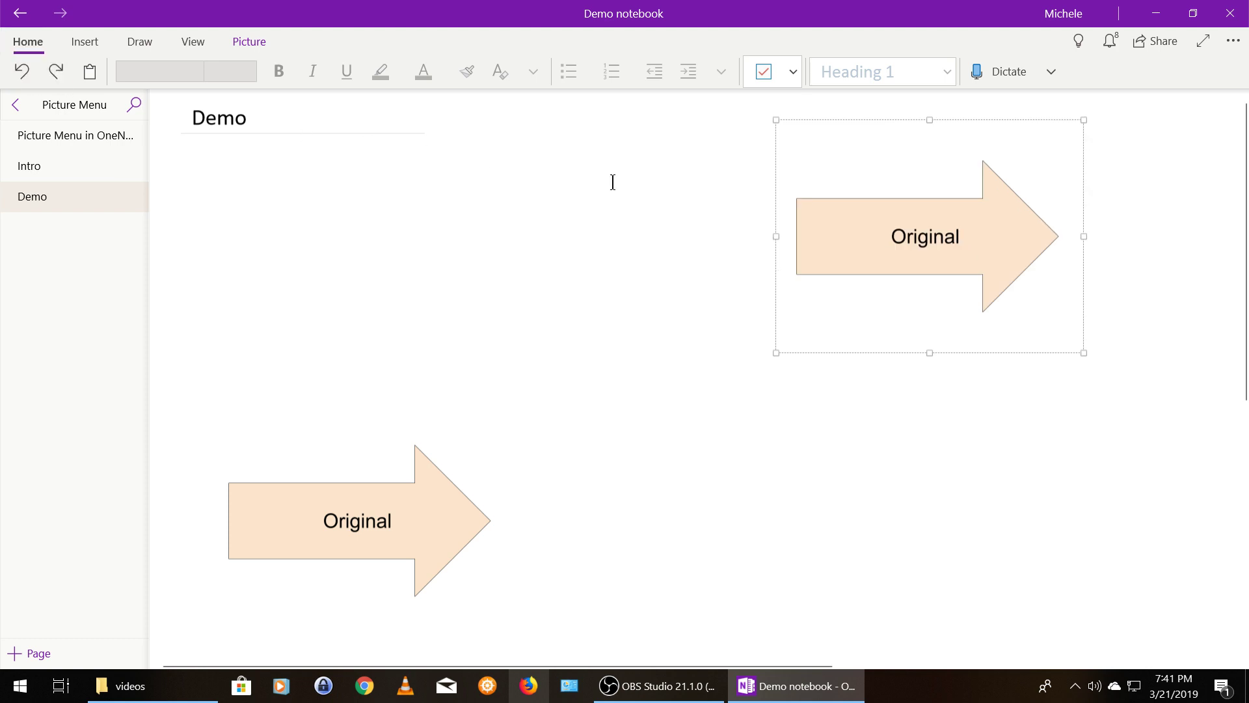
{"action": "right_click", "coordinate": [878, 242]}
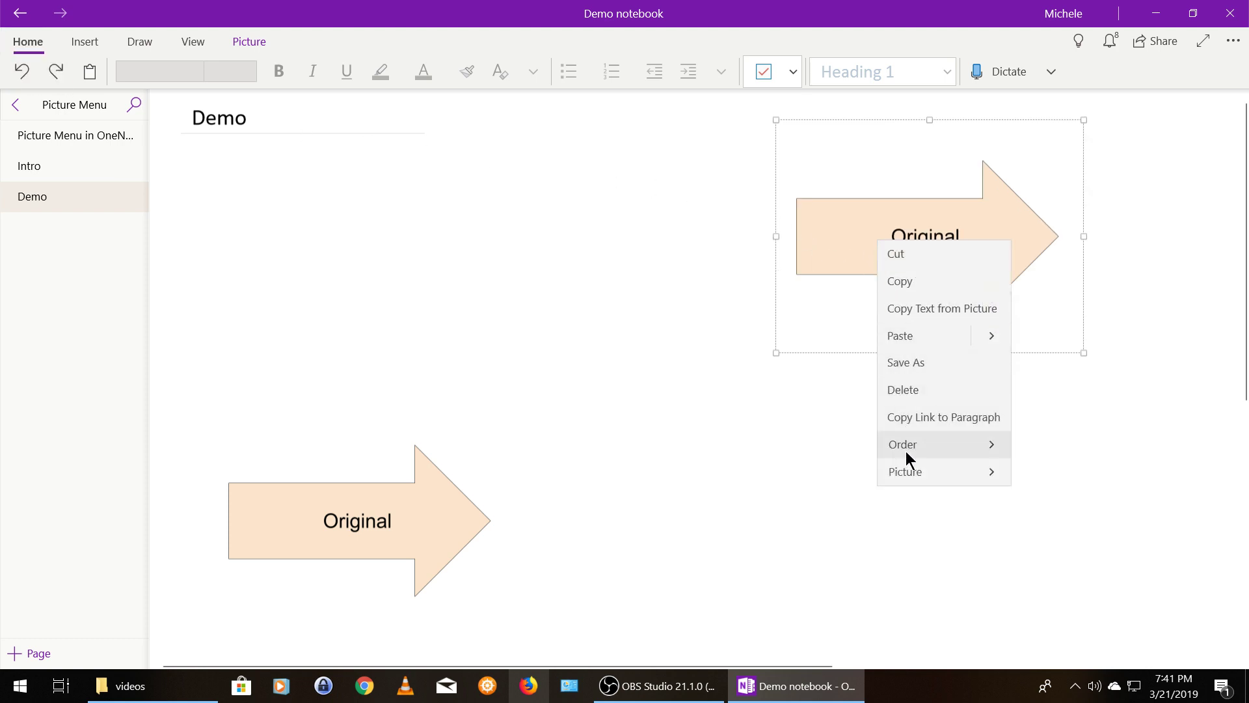
{"action": "left_click", "coordinate": [906, 468]}
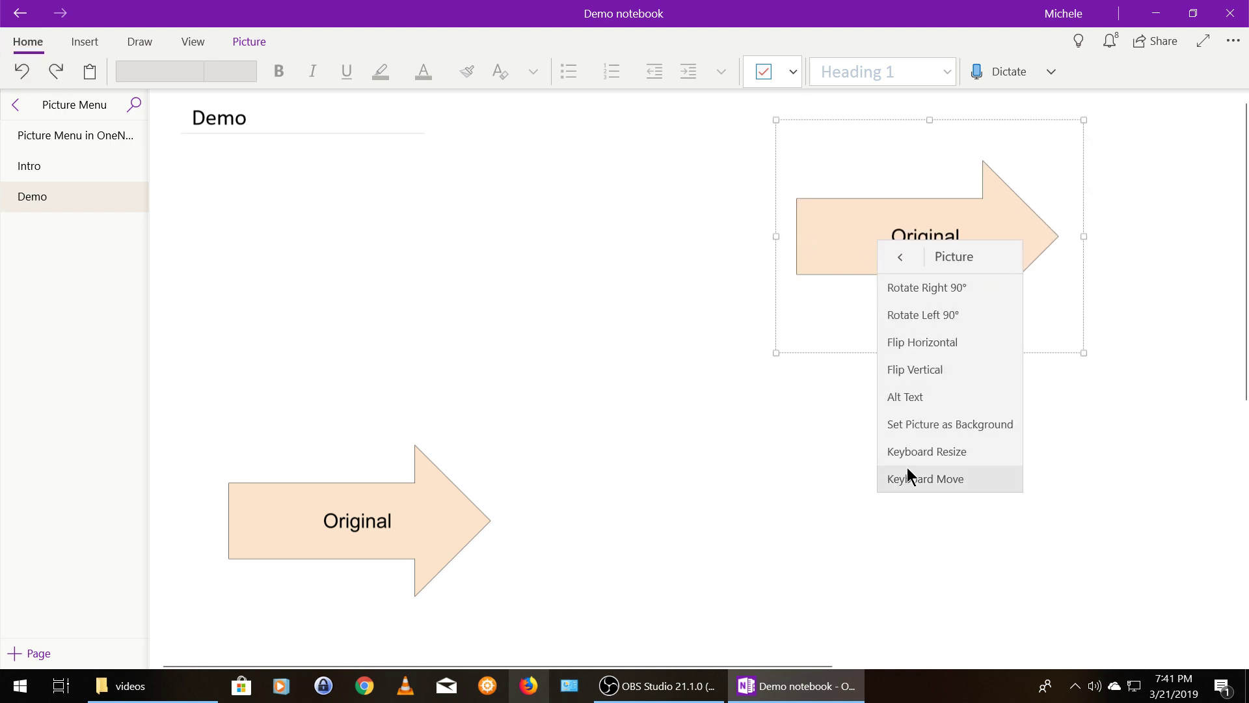
{"action": "left_click", "coordinate": [901, 346]}
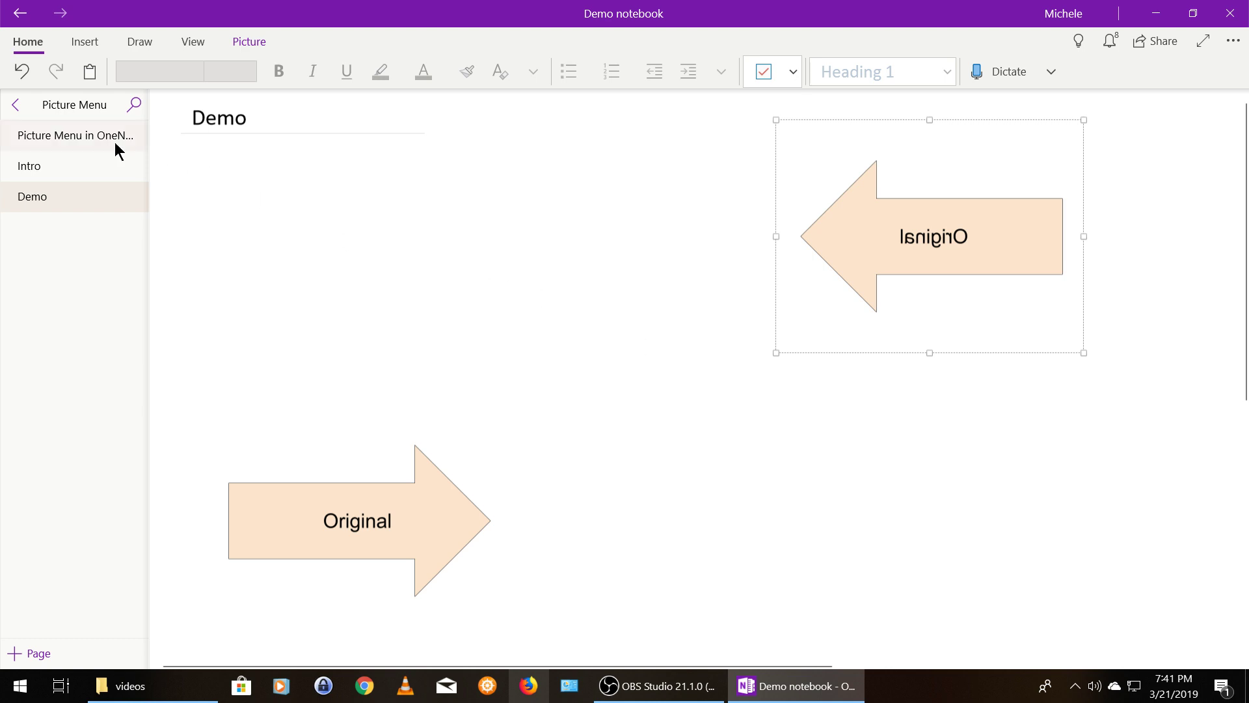
{"action": "left_click", "coordinate": [22, 70]}
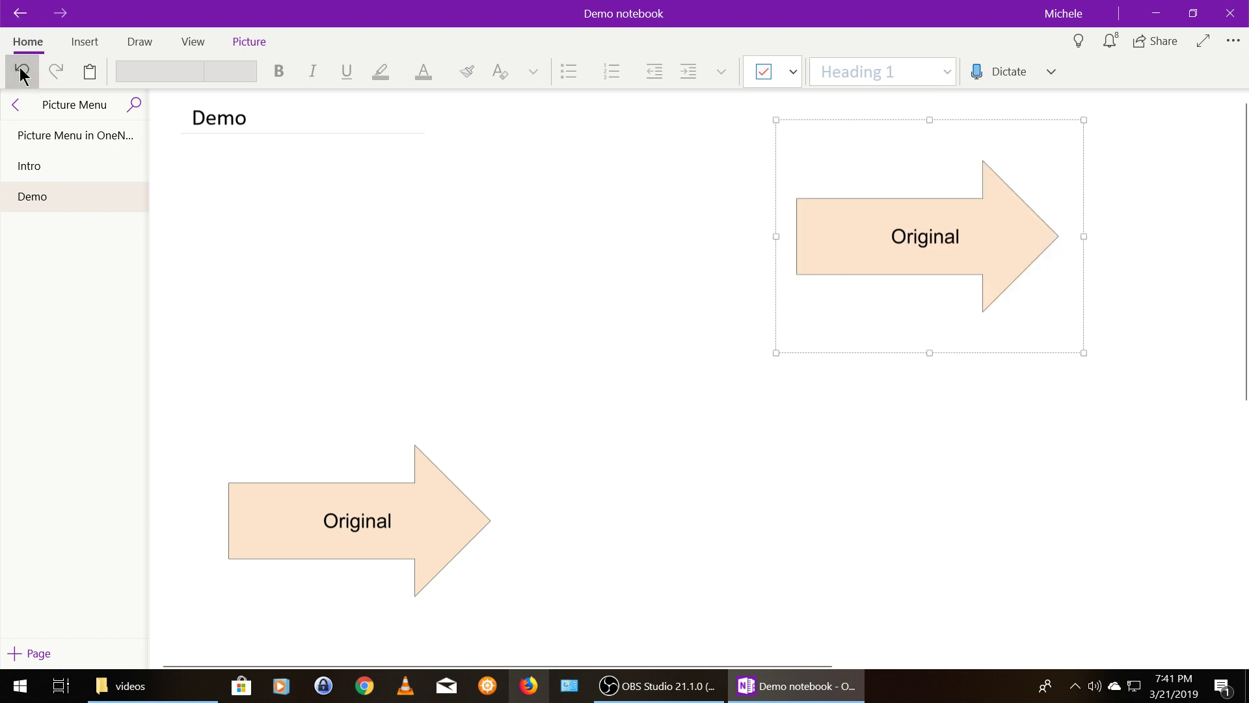
{"action": "right_click", "coordinate": [853, 236]}
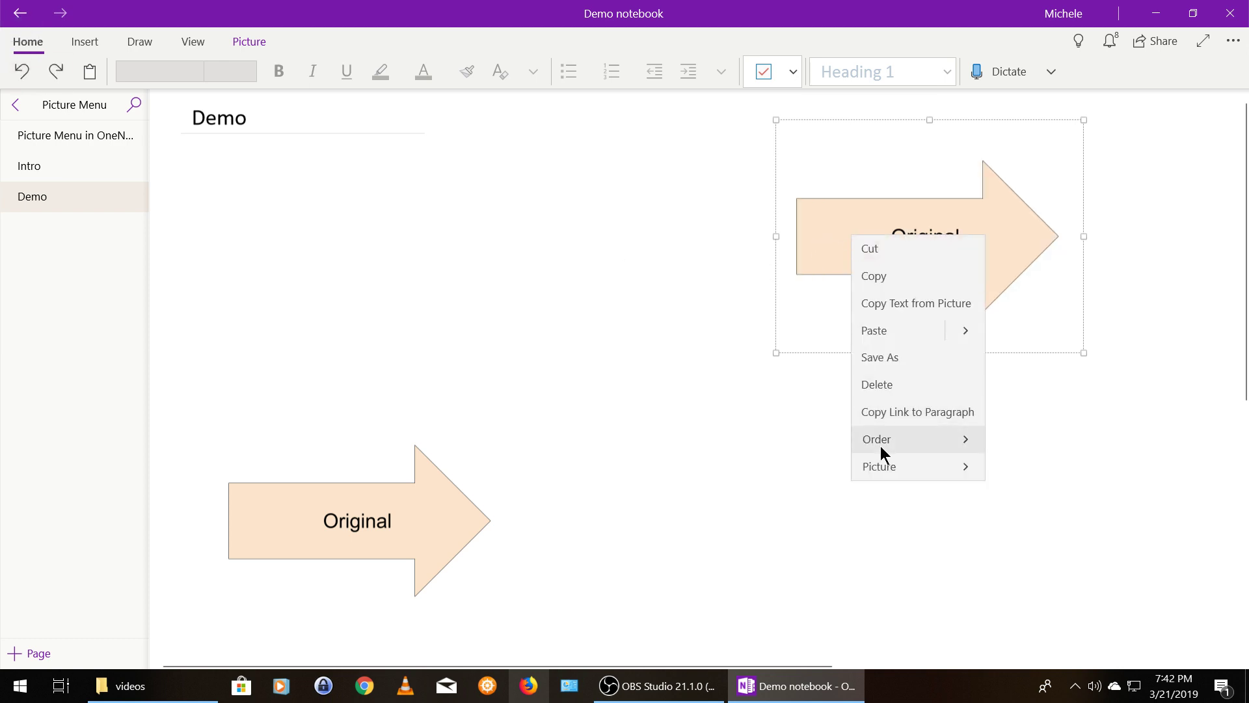
{"action": "left_click", "coordinate": [884, 466]}
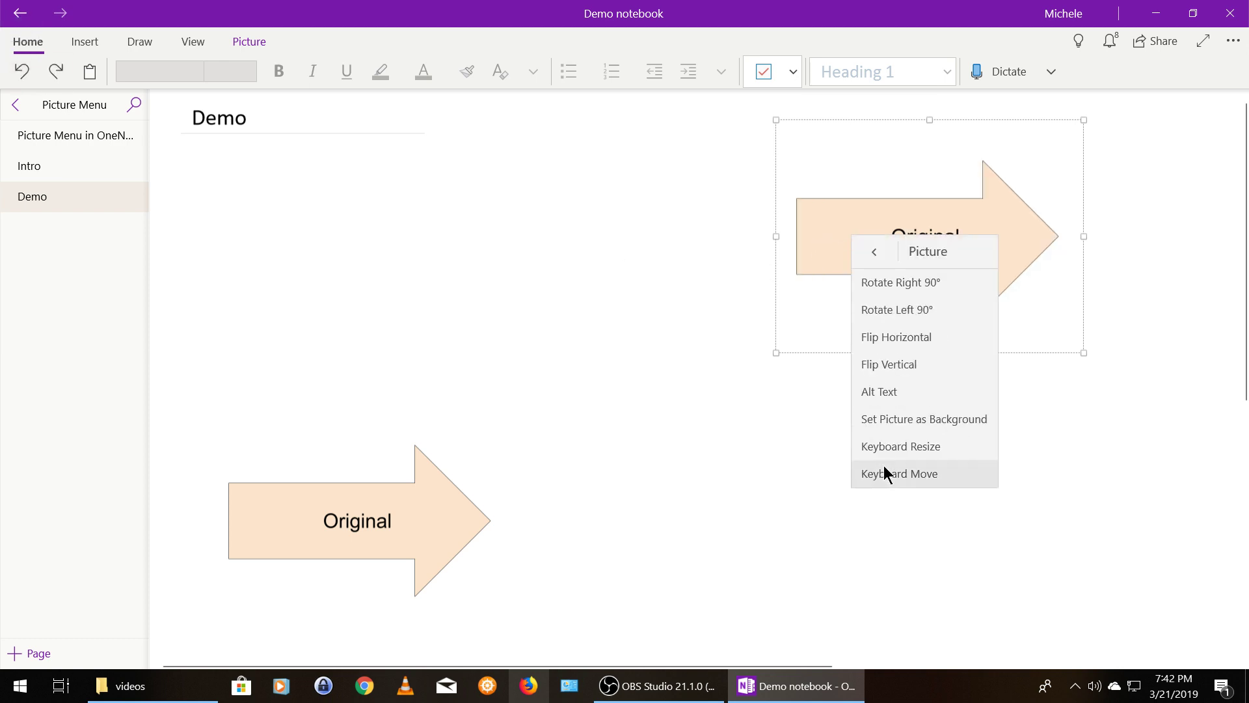
{"action": "left_click", "coordinate": [887, 363]}
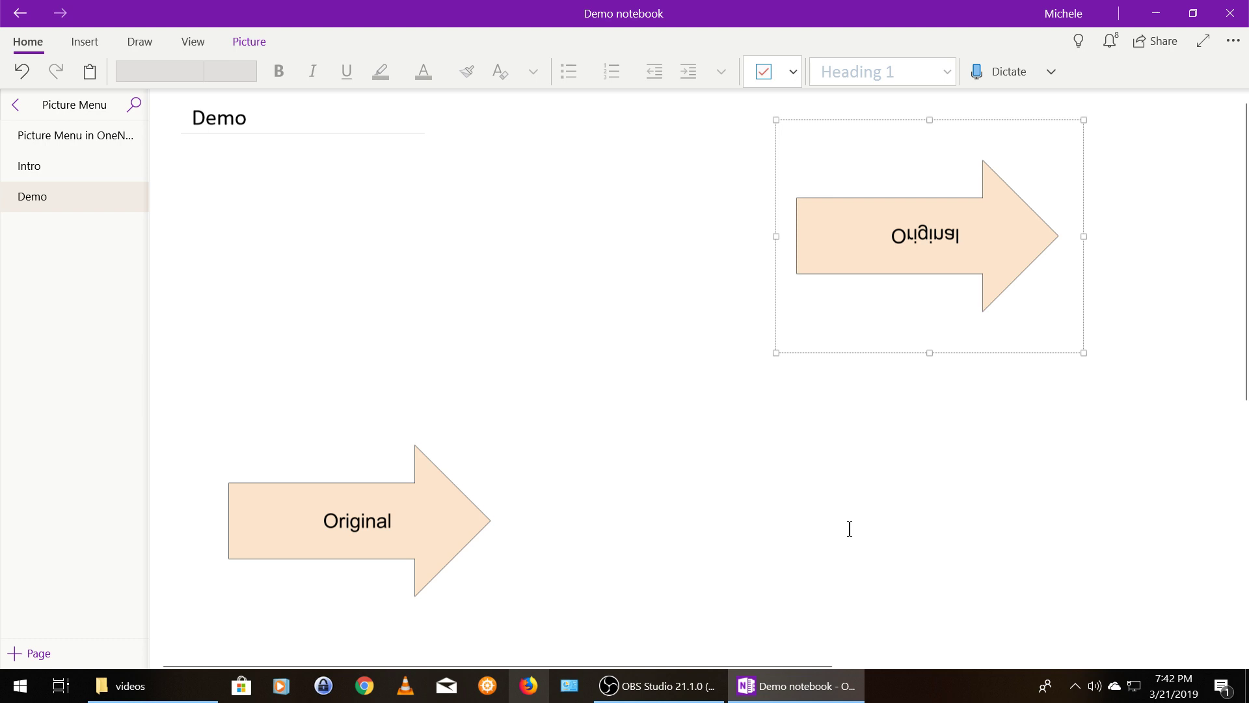
{"action": "left_click", "coordinate": [33, 75]}
Step: Set the upper-right arrow's alt text to title 'Arrow' and description 'Orange arrow'
{"action": "right_click", "coordinate": [828, 238]}
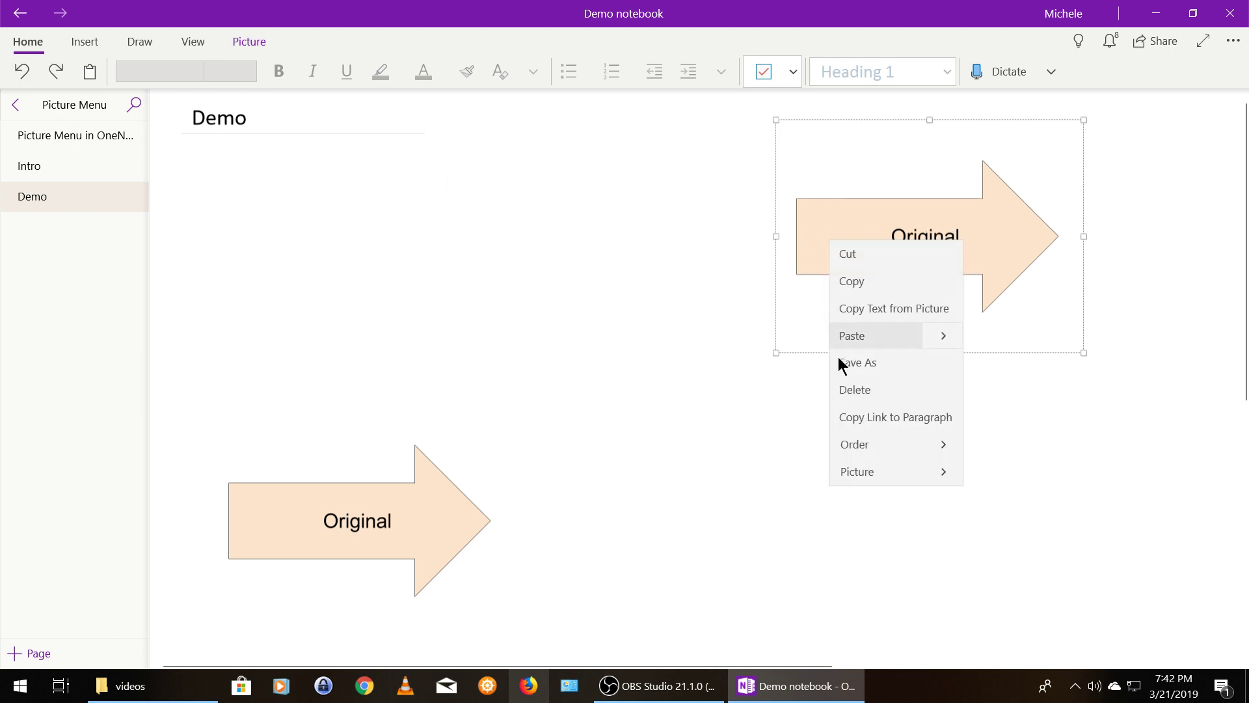
{"action": "left_click", "coordinate": [861, 477]}
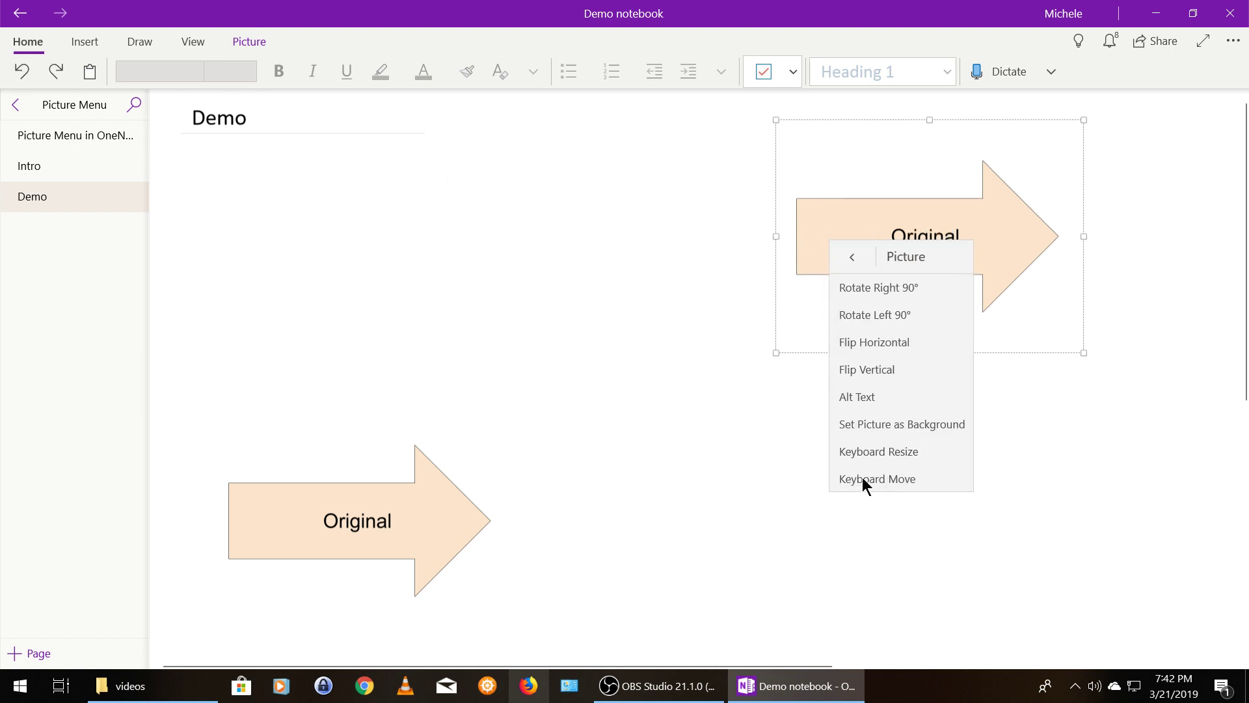
{"action": "left_click", "coordinate": [858, 397]}
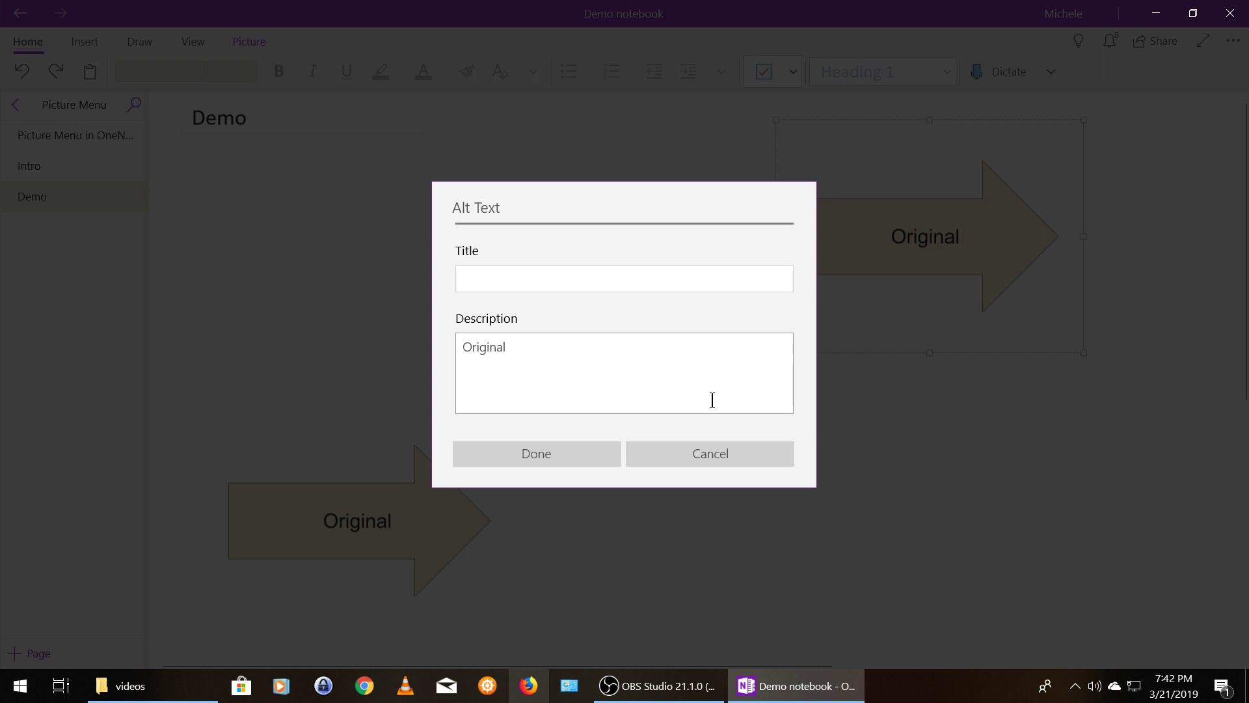
{"action": "left_click", "coordinate": [683, 285]}
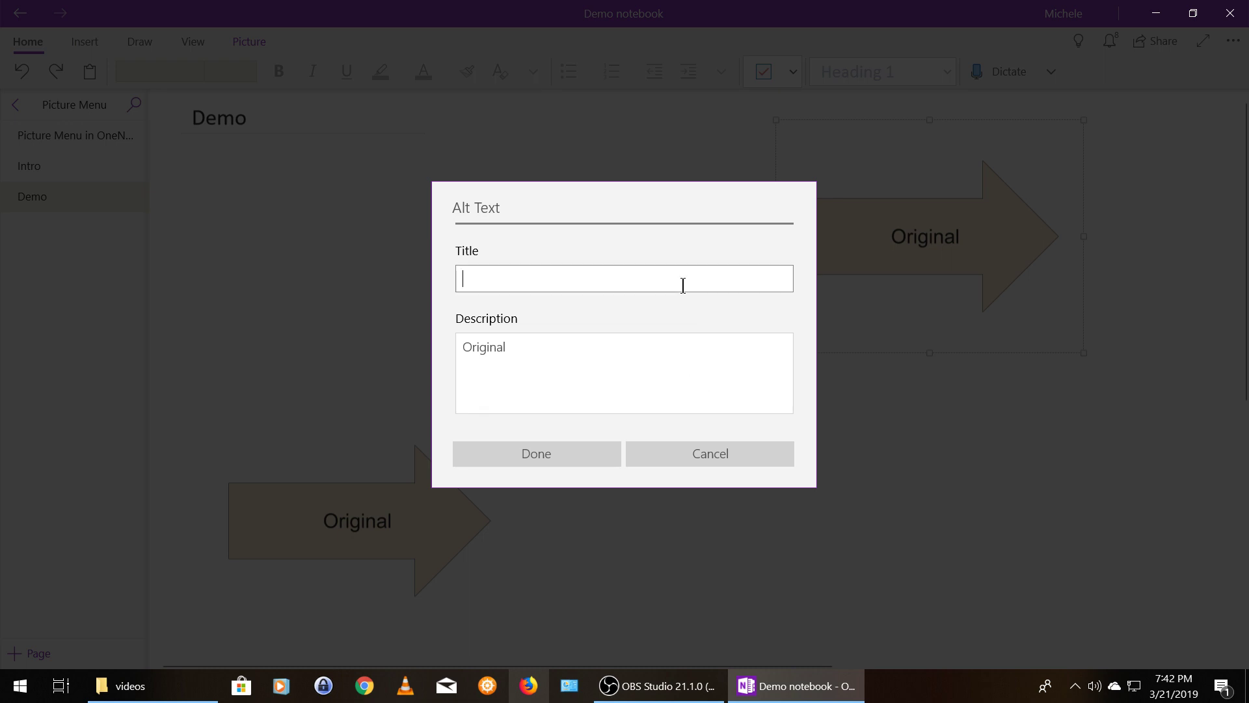
{"action": "type", "text": "abcd"}
{"action": "key", "text": "BackSpace"}
{"action": "key", "text": "BackSpace"}
{"action": "key", "text": "BackSpace"}
{"action": "key", "text": "BackSpace"}
{"action": "type", "text": "Arrow"}
{"action": "key", "text": "Tab"}
{"action": "type", "text": "O"}
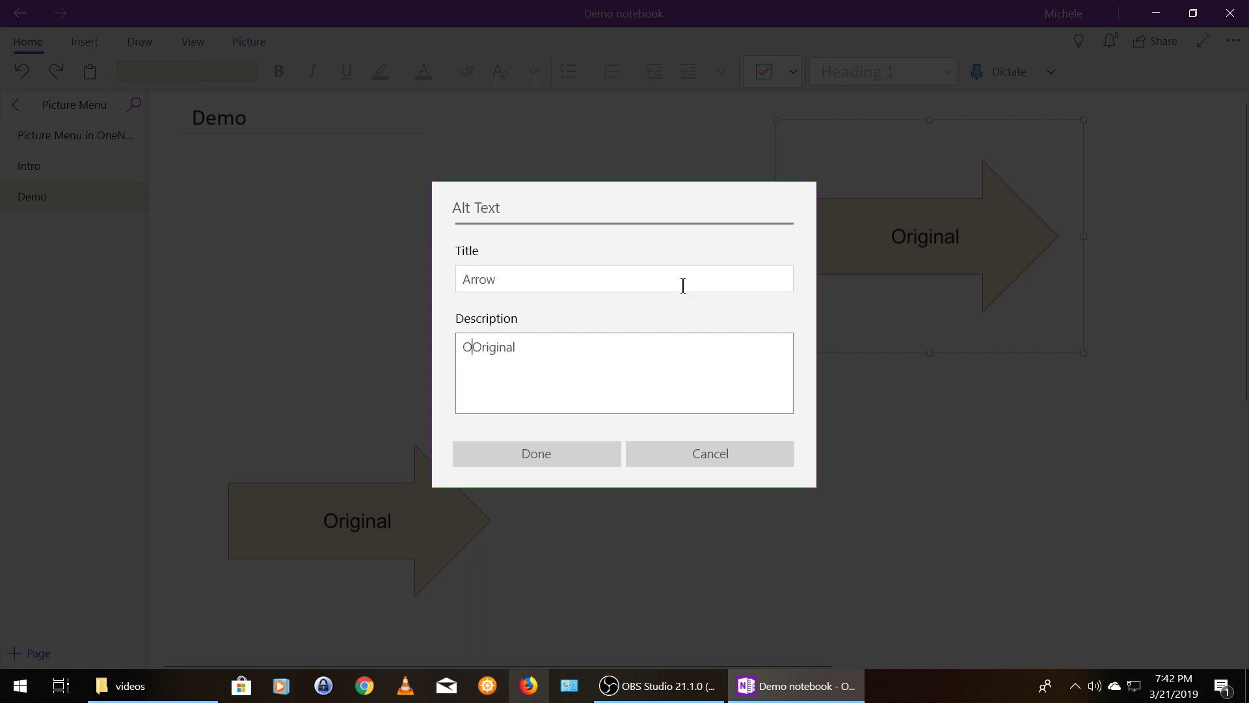
{"action": "type", "text": "range"}
{"action": "key", "text": "Delete"}
{"action": "key", "text": "Delete"}
{"action": "key", "text": "Delete"}
{"action": "key", "text": "Delete"}
{"action": "key", "text": "Delete"}
{"action": "key", "text": "Delete"}
{"action": "key", "text": "Delete"}
{"action": "key", "text": "Delete"}
{"action": "type", "text": "arrow"}
{"action": "left_click", "coordinate": [568, 447]}
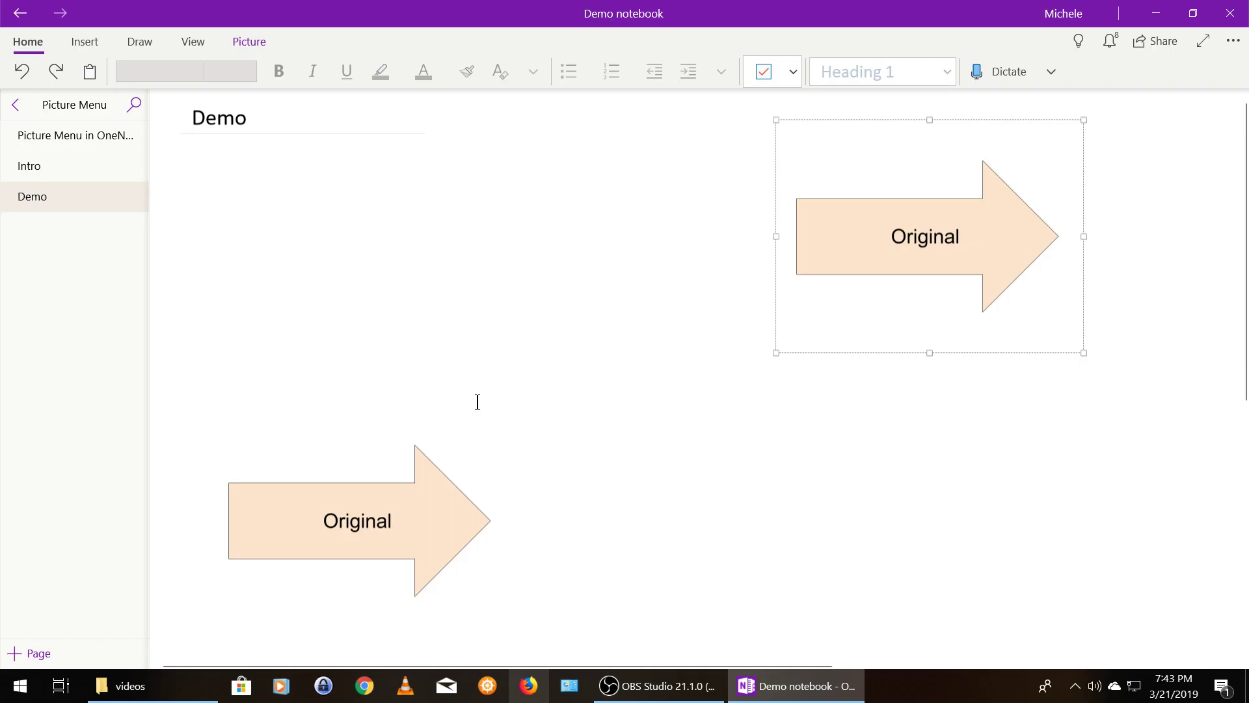
{"action": "right_click", "coordinate": [949, 224]}
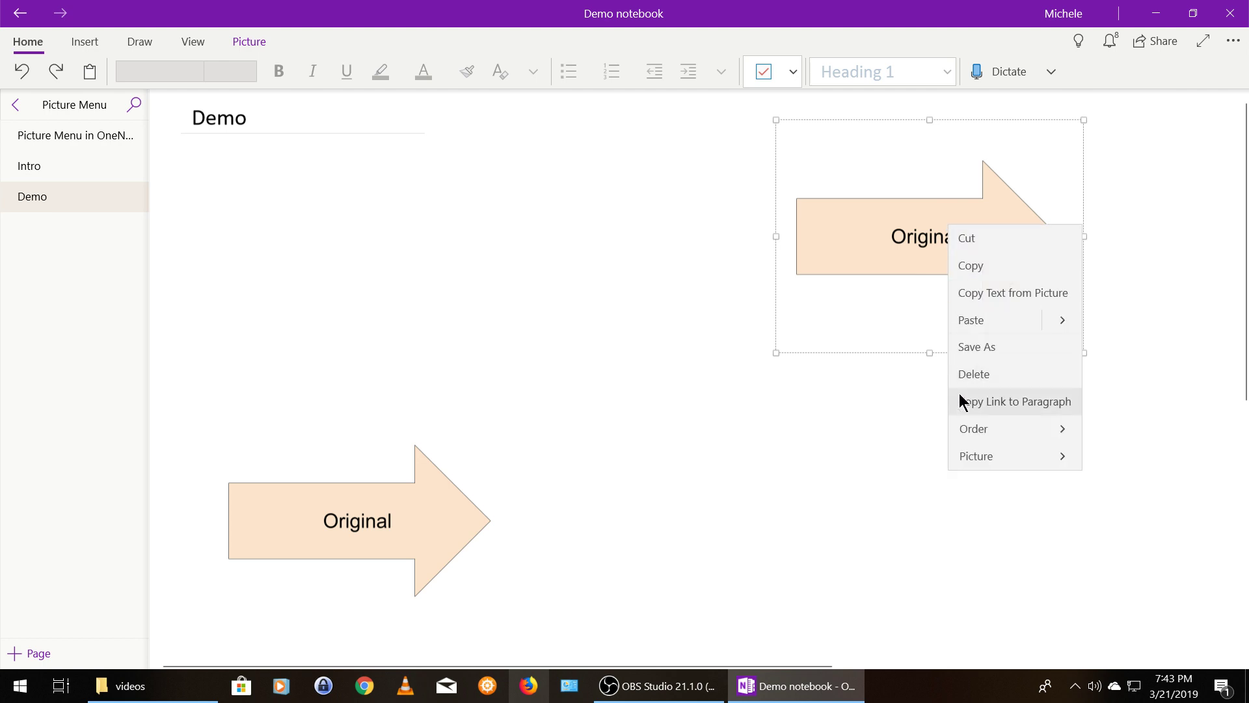
{"action": "left_click", "coordinate": [962, 454]}
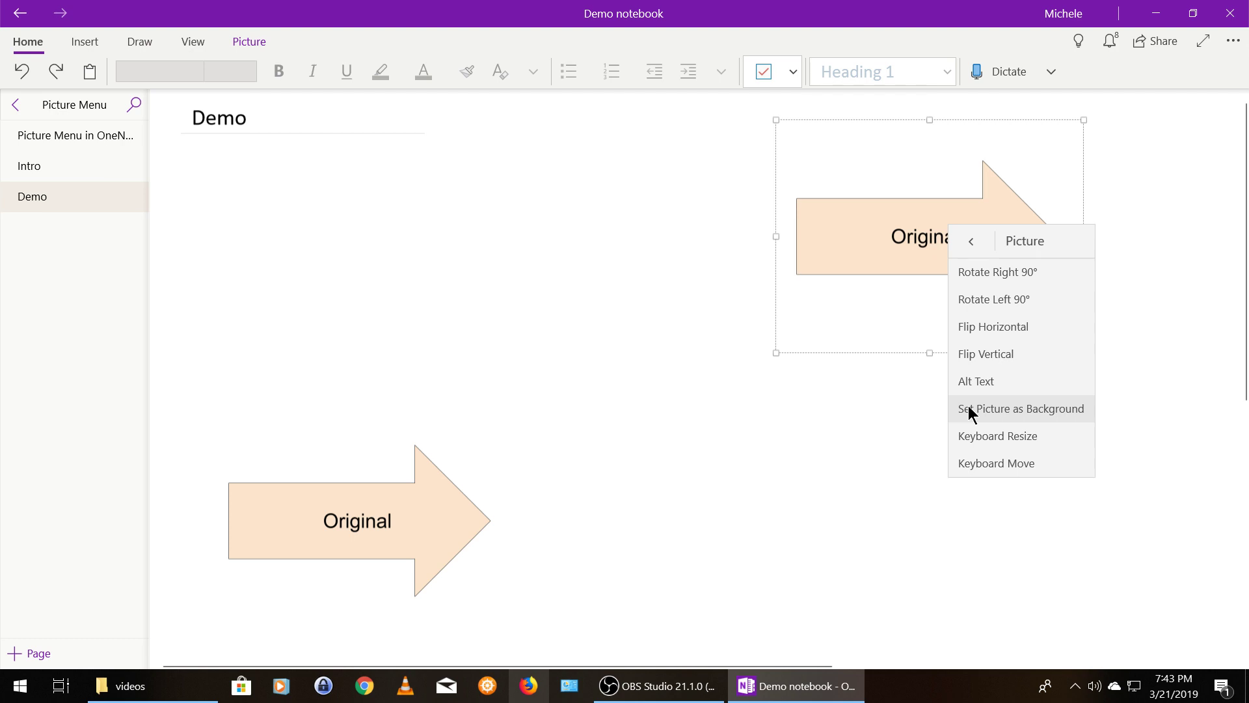
{"action": "left_click", "coordinate": [772, 445]}
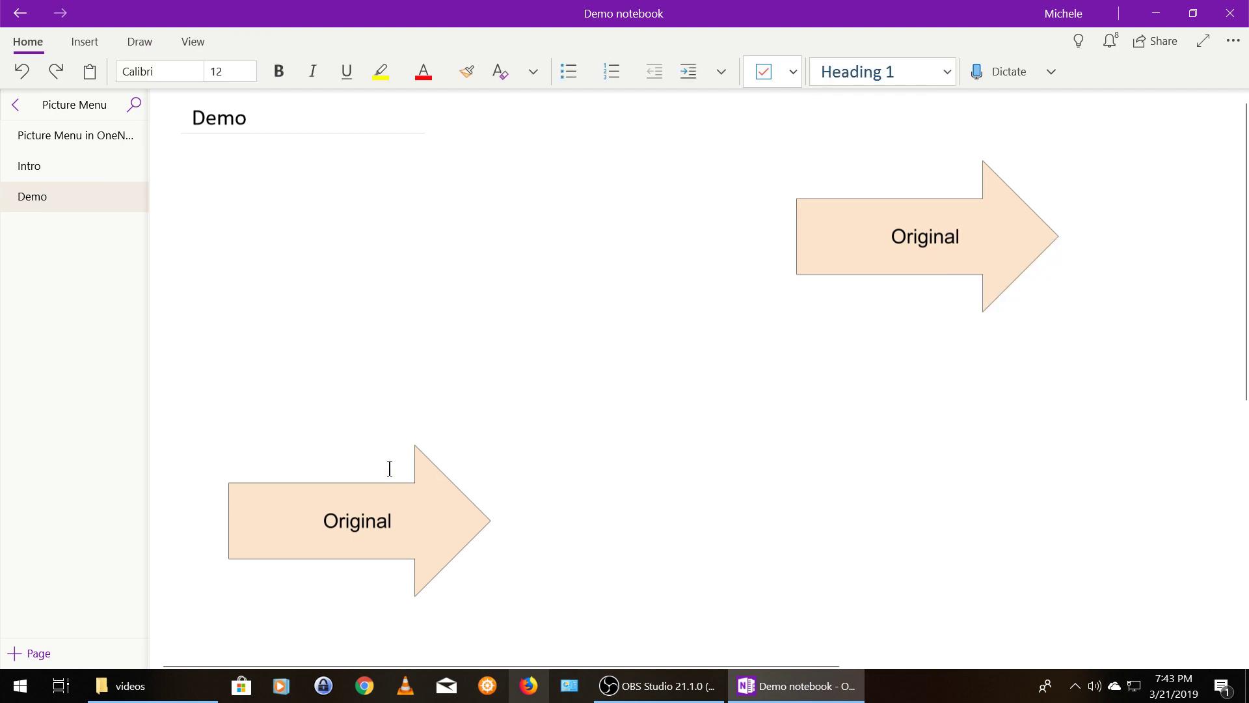
{"action": "left_click", "coordinate": [244, 436]}
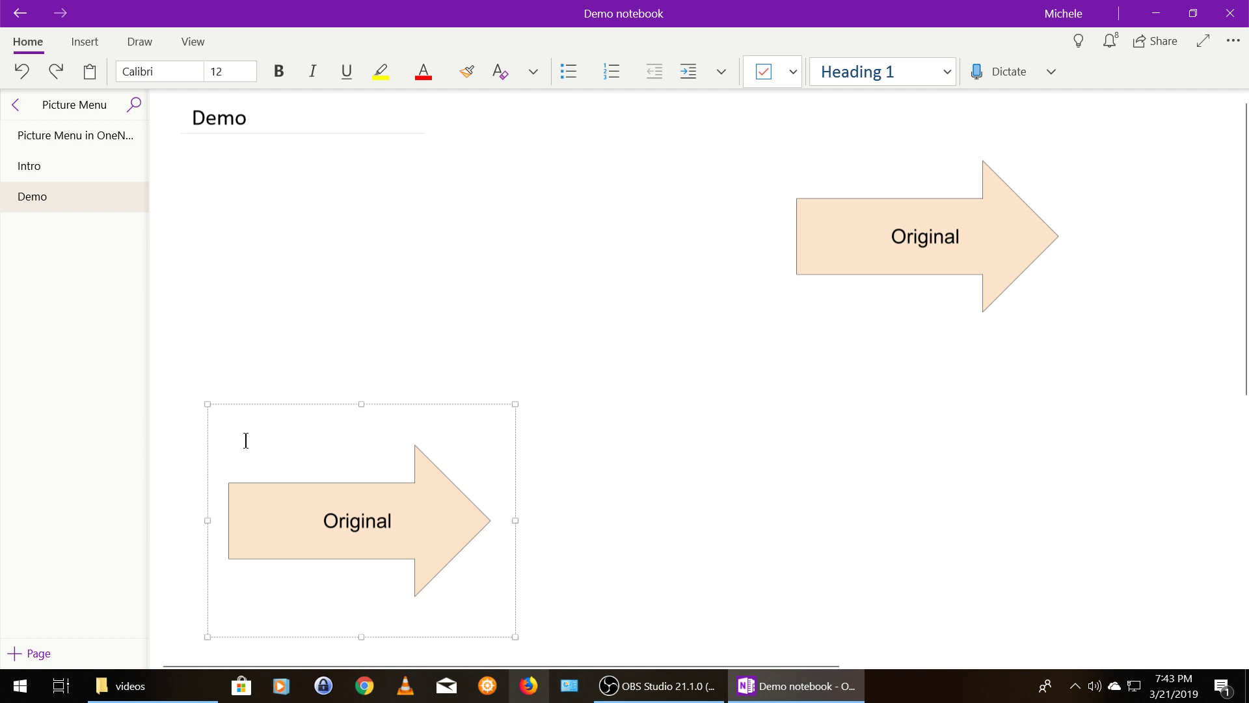
{"action": "left_click", "coordinate": [311, 377]}
{"action": "type", "text": "Type"}
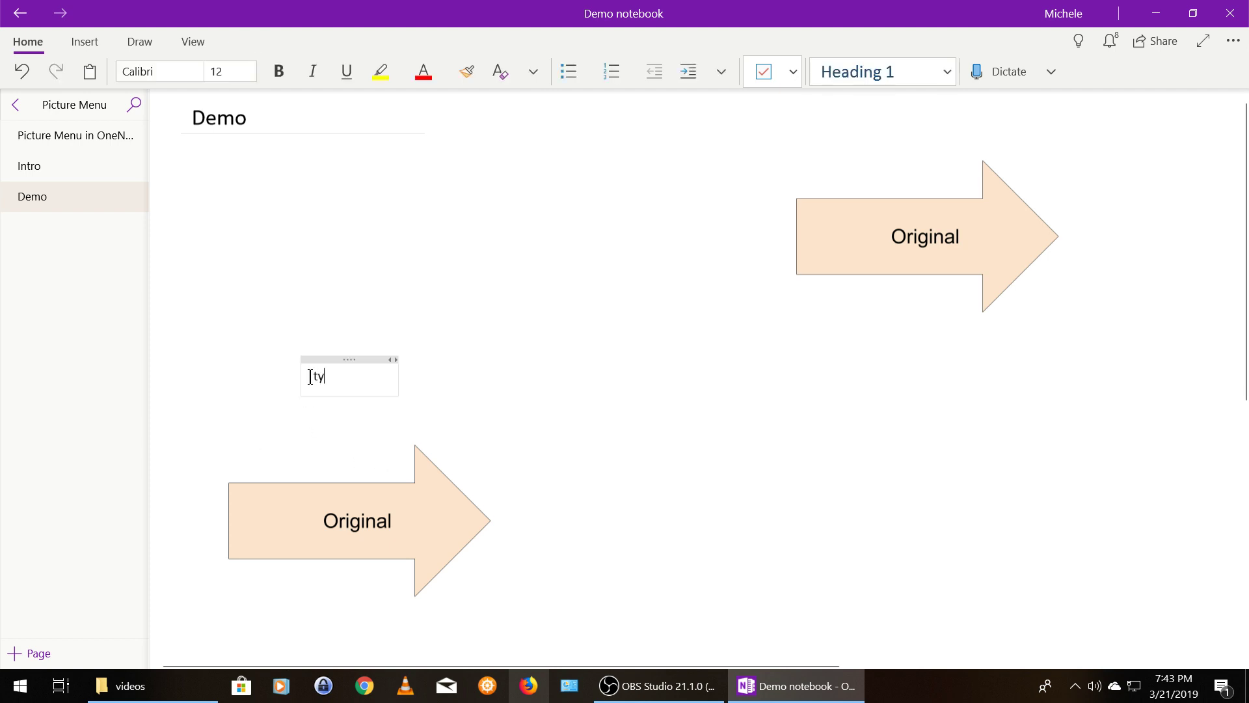
{"action": "key", "text": "Return"}
{"action": "type", "text": "Type"}
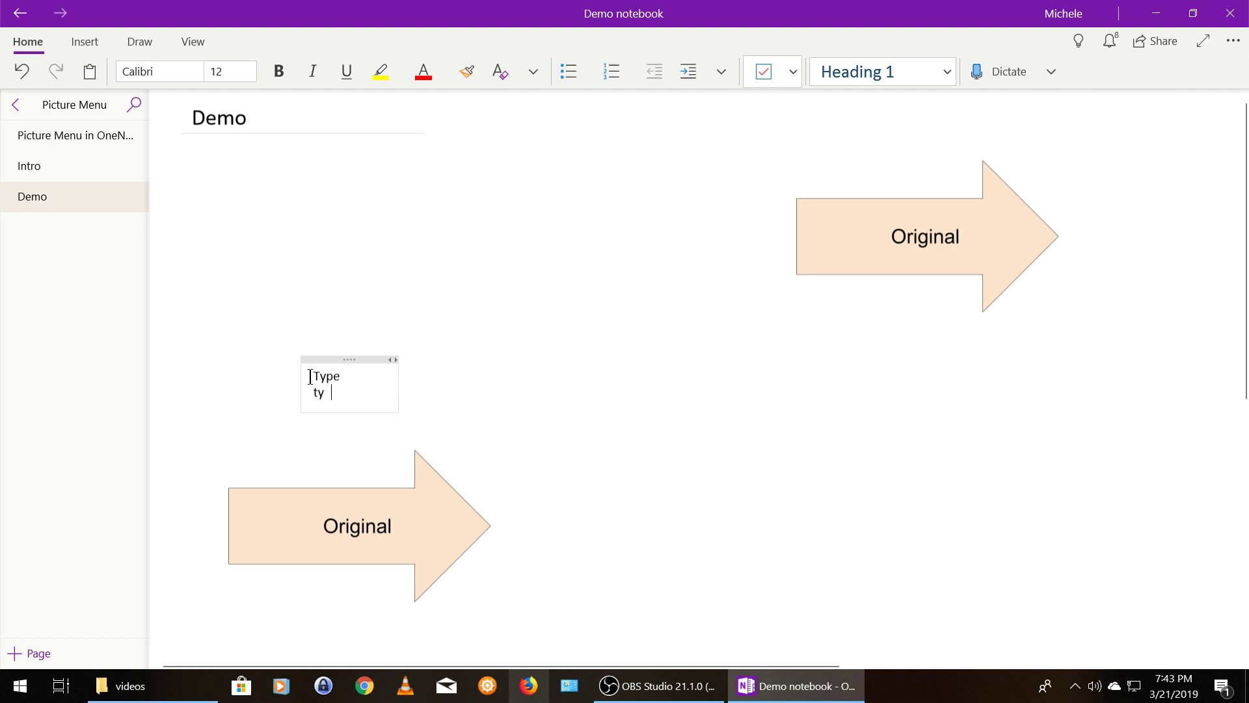
{"action": "key", "text": "Return"}
{"action": "type", "text": "line"}
{"action": "key", "text": "Return"}
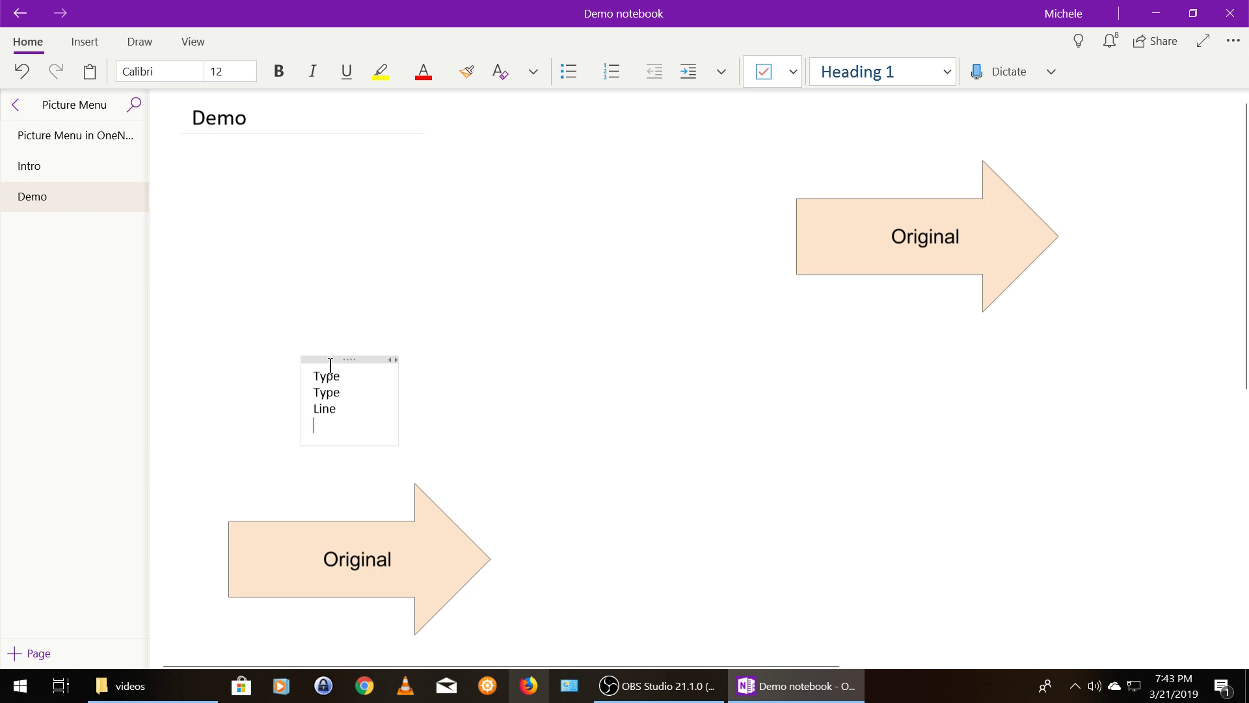
{"action": "right_click", "coordinate": [330, 358]}
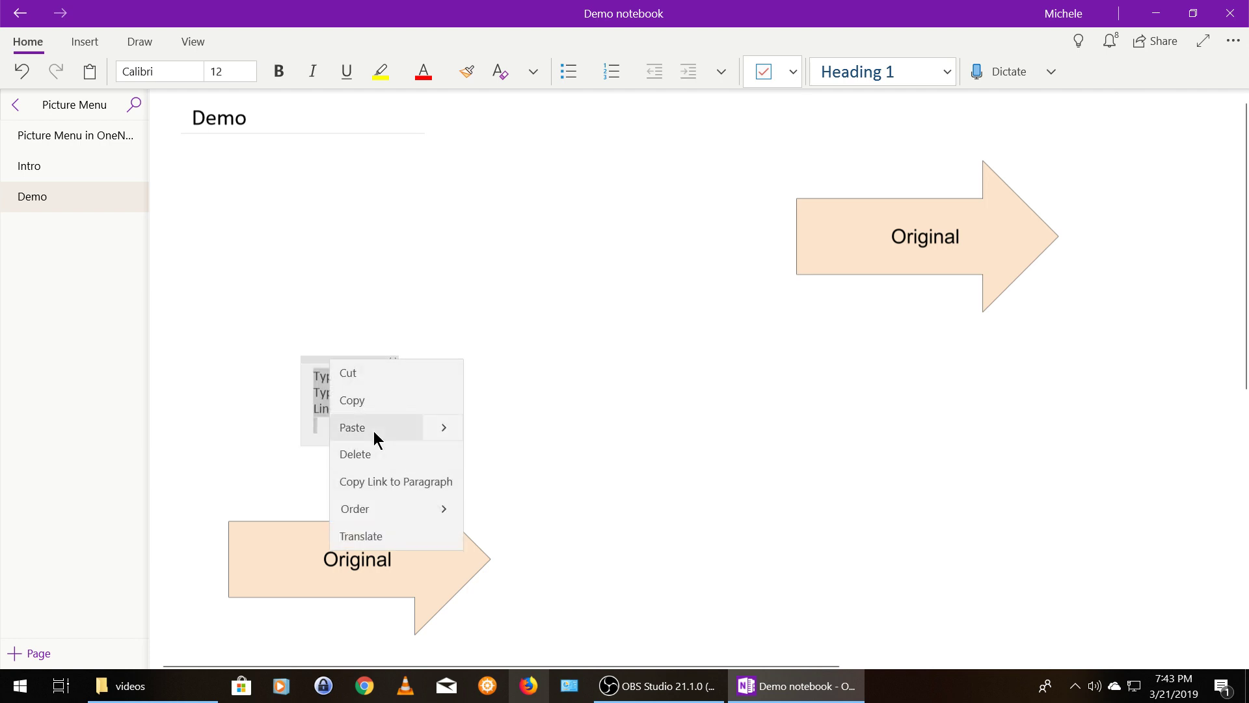
{"action": "left_click", "coordinate": [376, 454]}
{"action": "left_click", "coordinate": [354, 537]}
{"action": "left_click_drag", "start_coordinate": [346, 553], "coordinate": [340, 514]}
{"action": "left_click", "coordinate": [800, 468]}
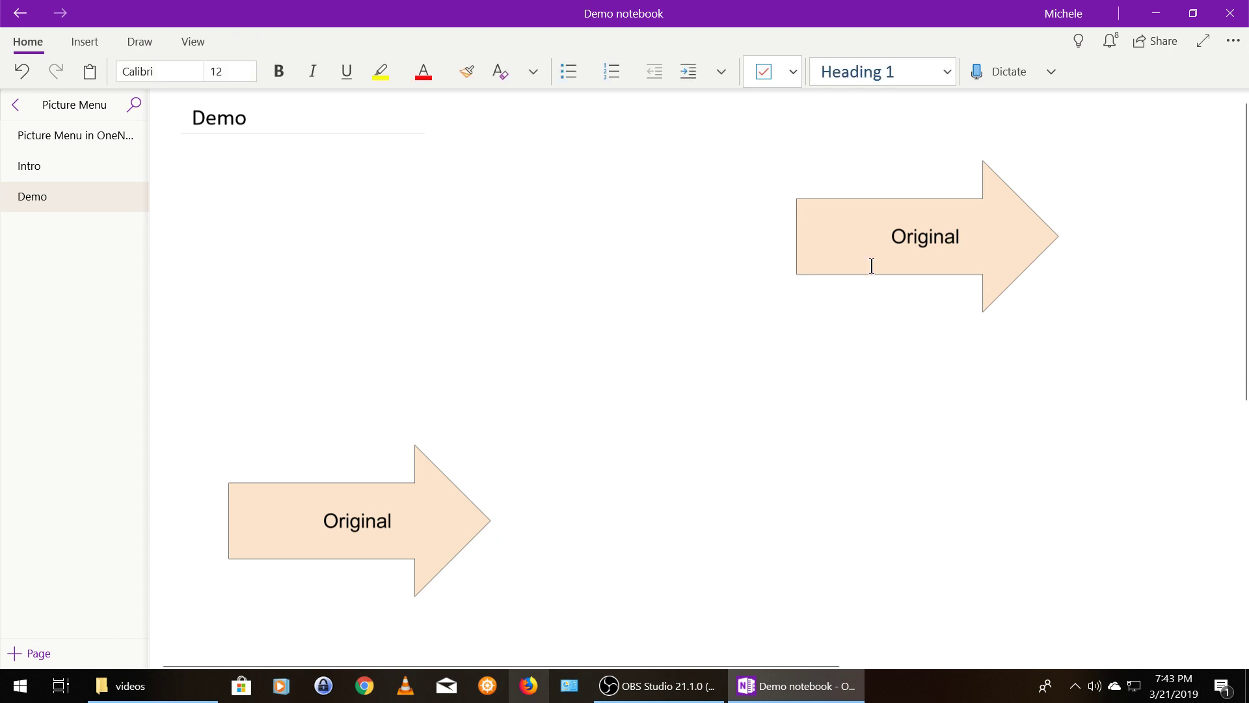
Step: Set the upper Original arrow picture as the page background
{"action": "right_click", "coordinate": [881, 238]}
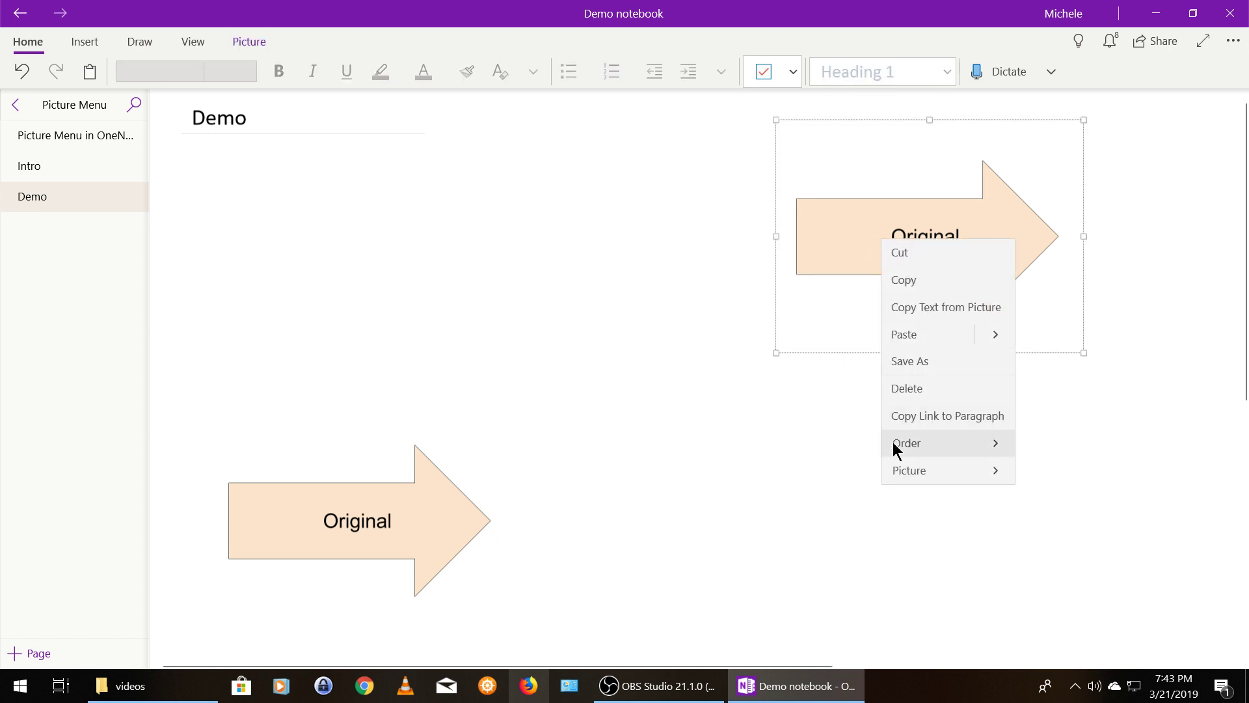
{"action": "left_click", "coordinate": [896, 468]}
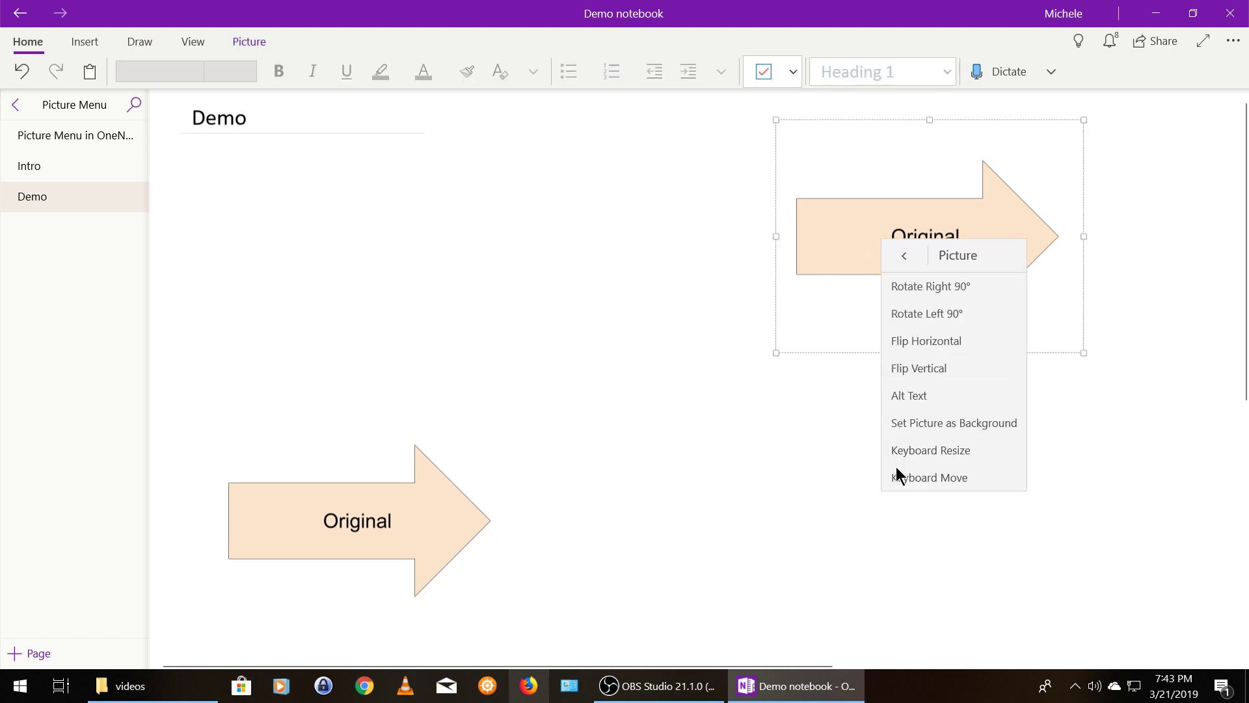
{"action": "left_click", "coordinate": [909, 425]}
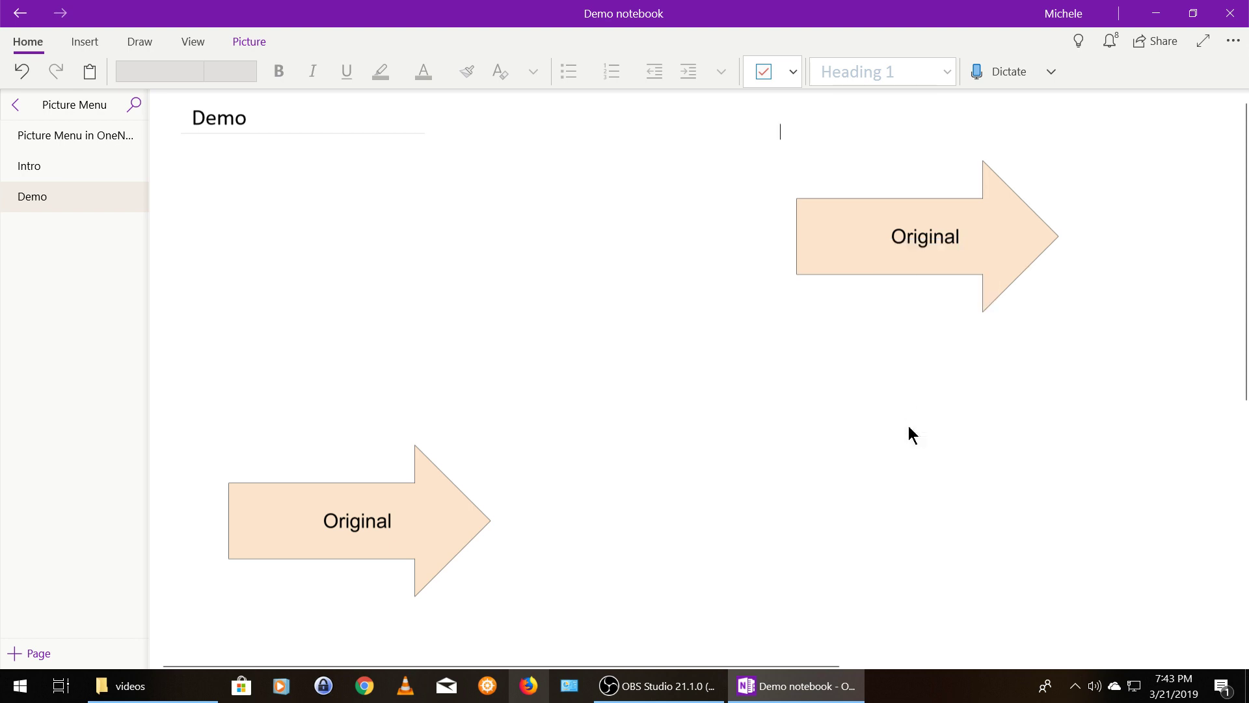
Step: Write a multi-line note, ending 'I can right over my image', over the background arrow
{"action": "left_click", "coordinate": [807, 155]}
{"action": "type", "text": "type"}
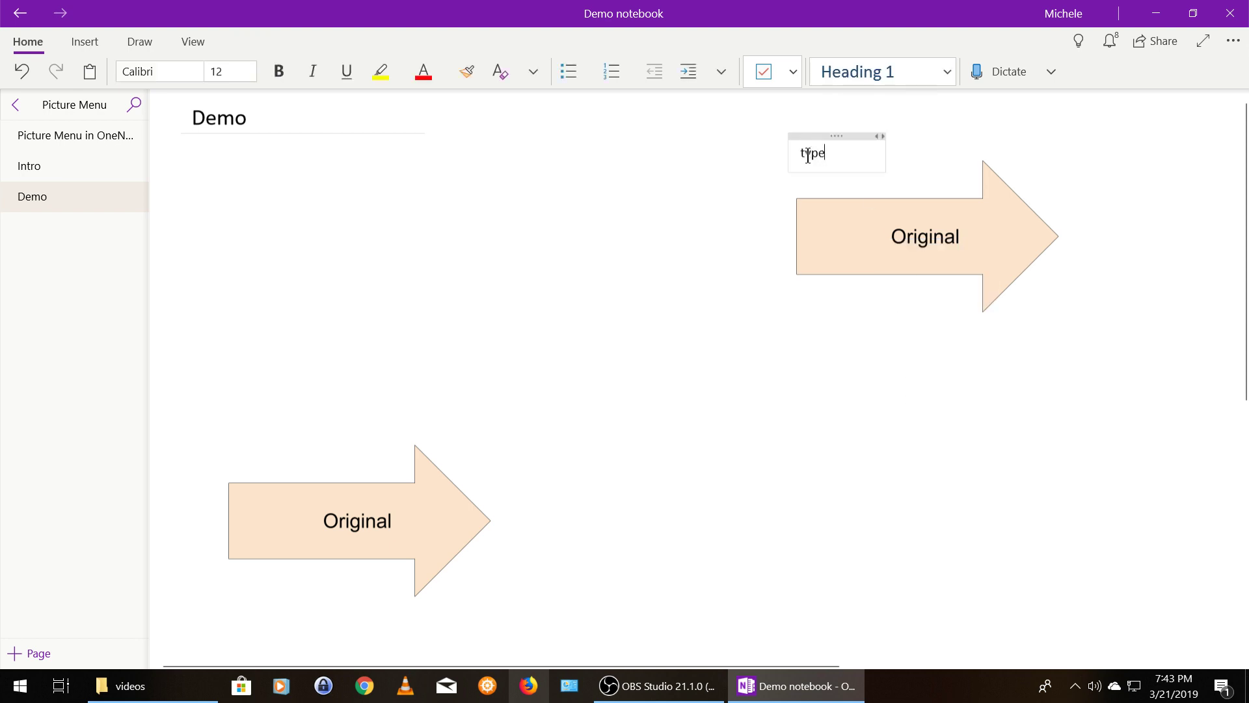
{"action": "key", "text": "Return"}
{"action": "type", "text": "type"}
{"action": "key", "text": "Return"}
{"action": "type", "text": "line "}
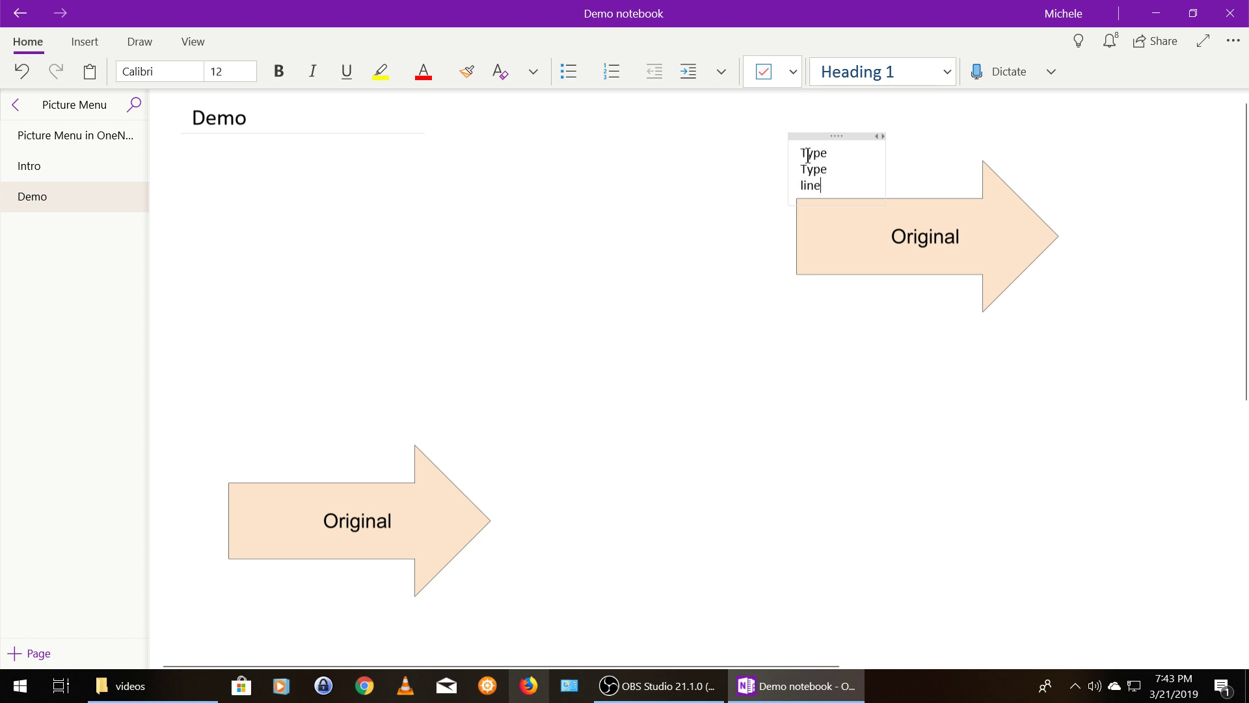
{"action": "type", "text": "4"}
{"action": "type", "text": "line 3"}
{"action": "type", "text": "I can"}
{"action": "type", "text": " rig"}
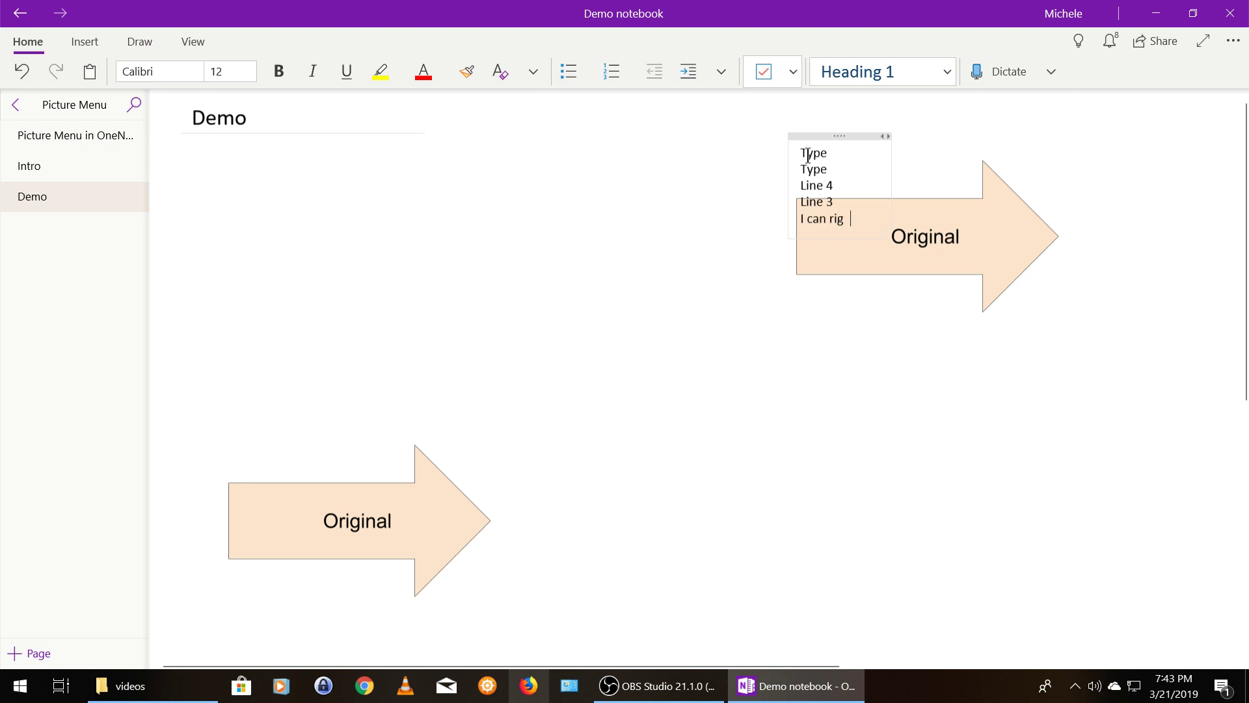
{"action": "type", "text": "ht over my image"}
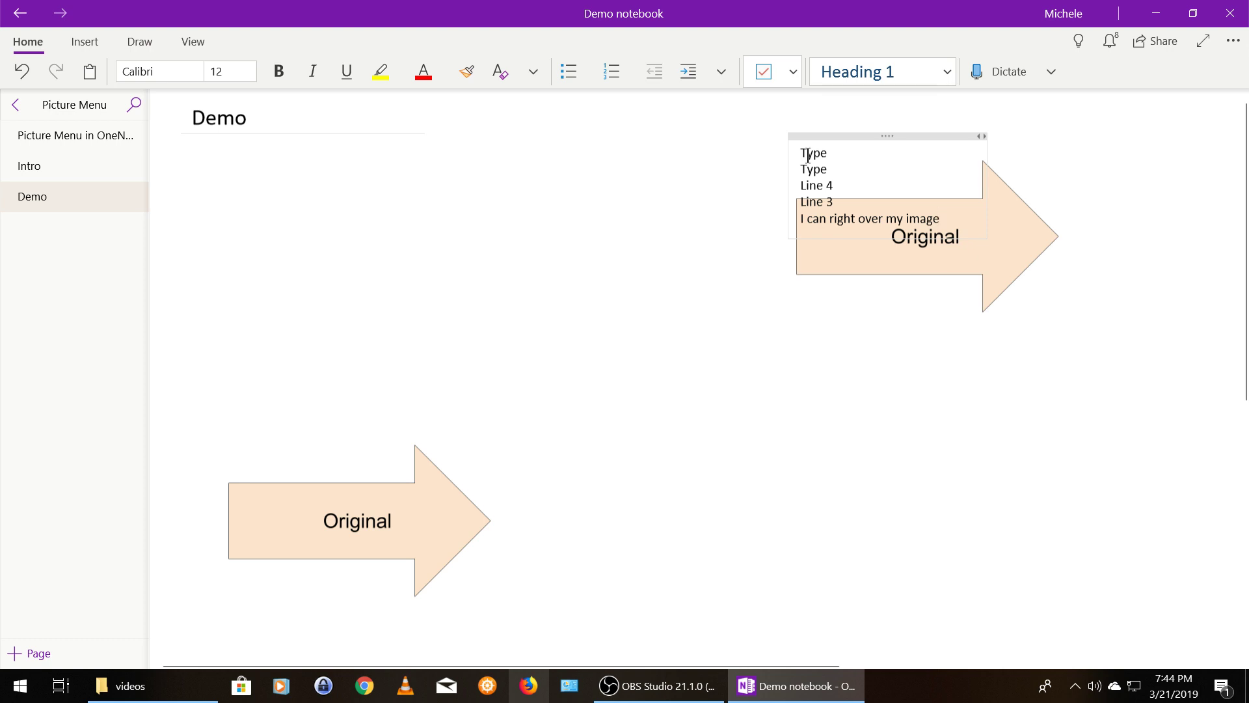
Step: Delete the note and turn off Set Picture as Background for the upper arrow
{"action": "right_click", "coordinate": [858, 137]}
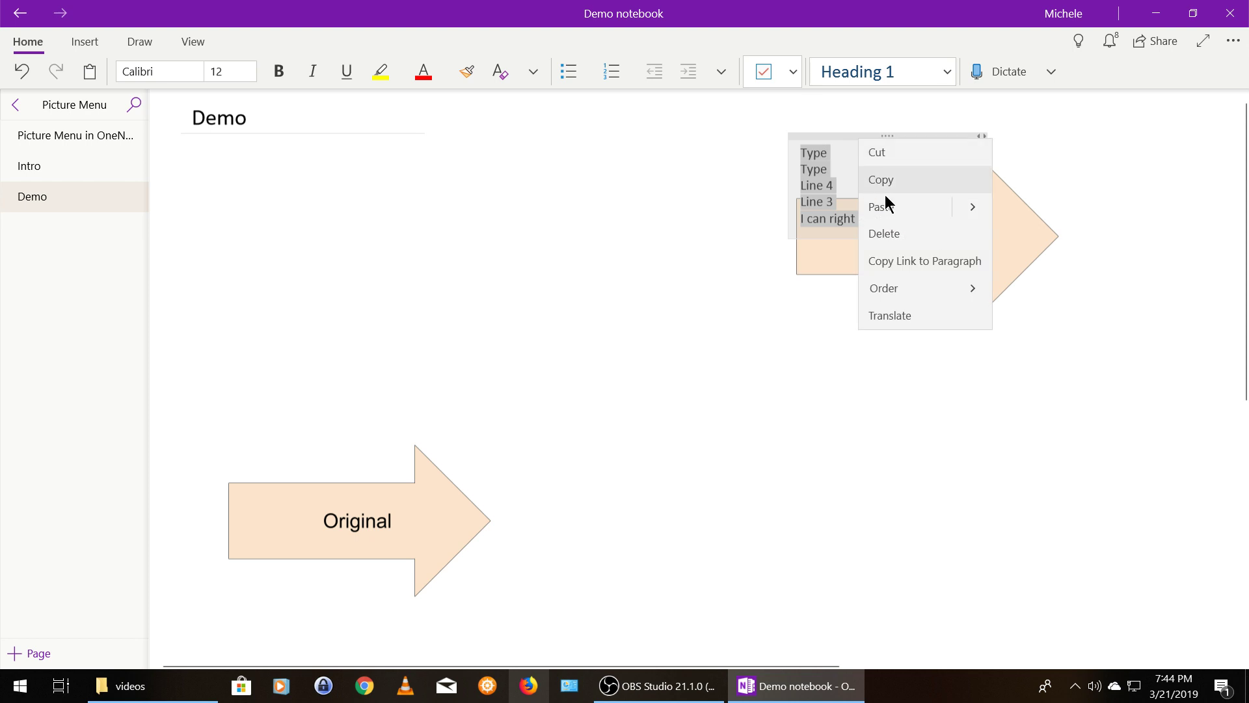
{"action": "left_click", "coordinate": [890, 231]}
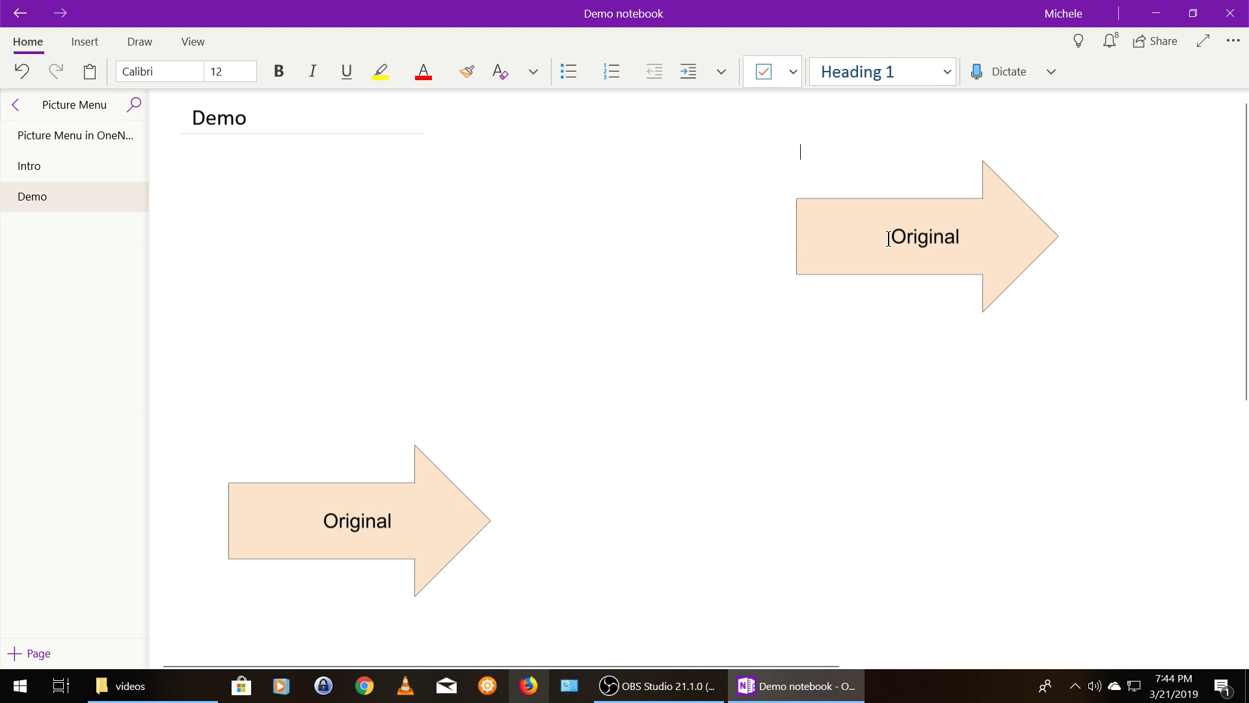
{"action": "right_click", "coordinate": [888, 229]}
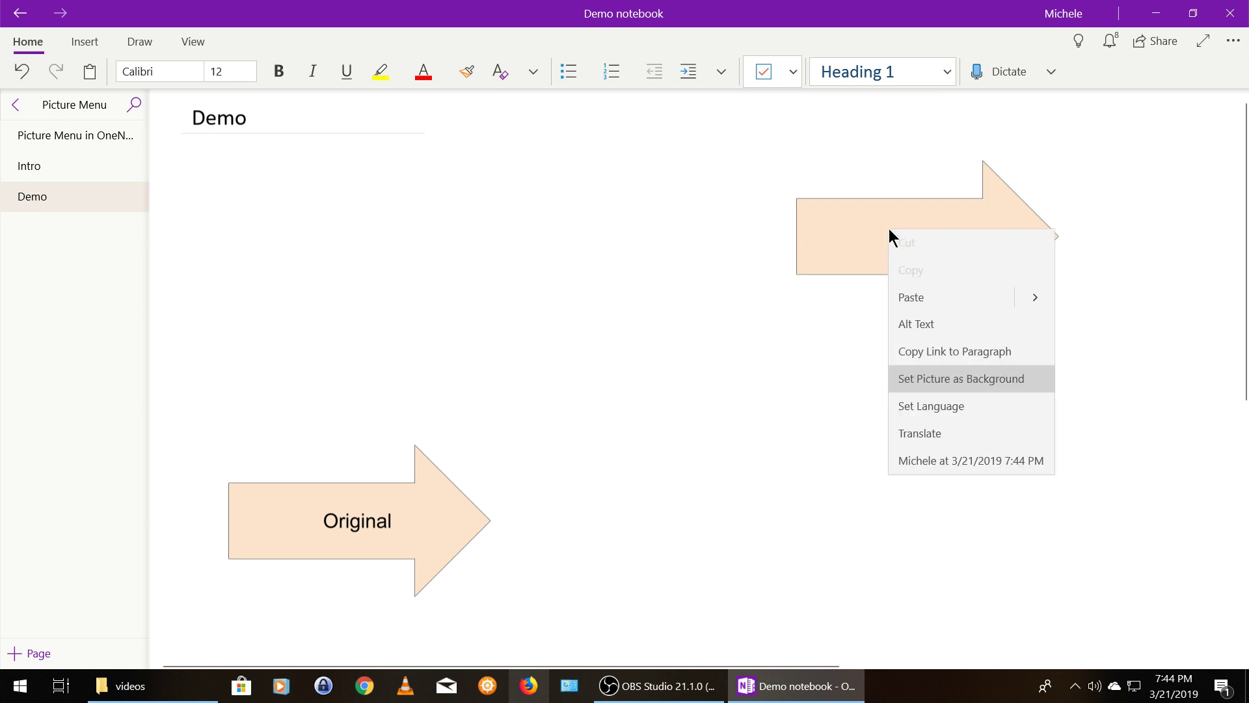
{"action": "left_click", "coordinate": [929, 385]}
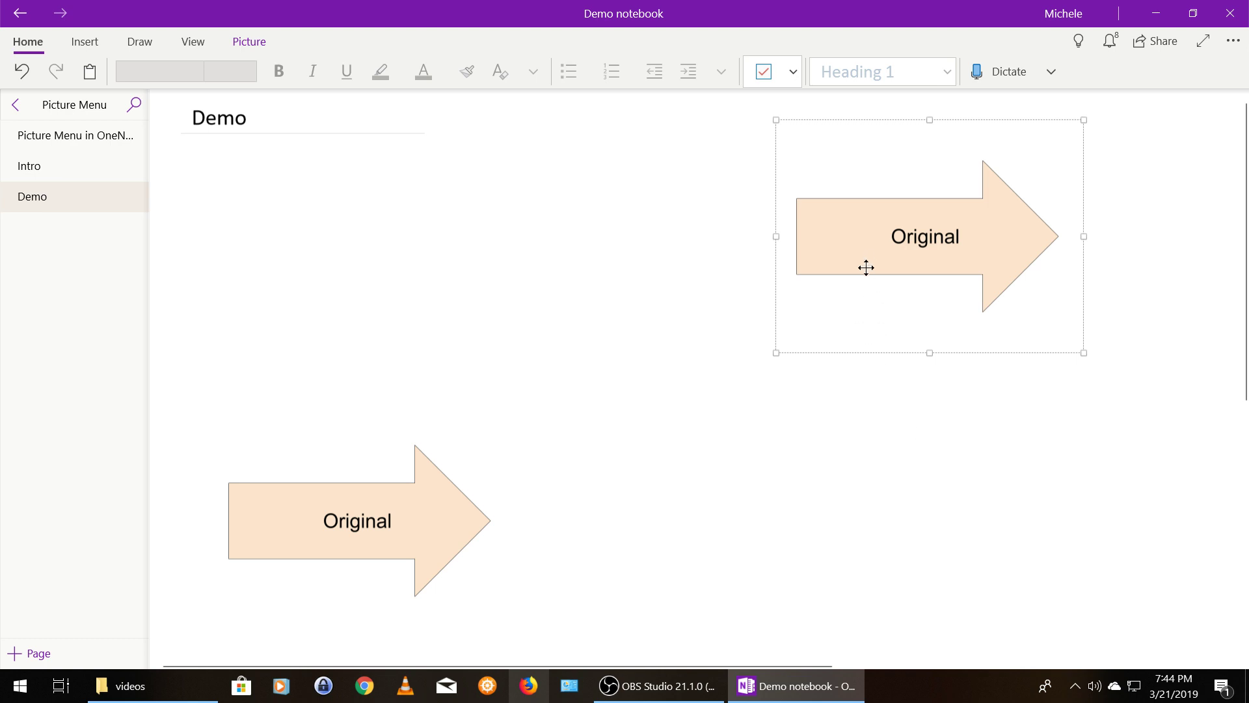
{"action": "left_click", "coordinate": [895, 428]}
{"action": "right_click", "coordinate": [895, 229]}
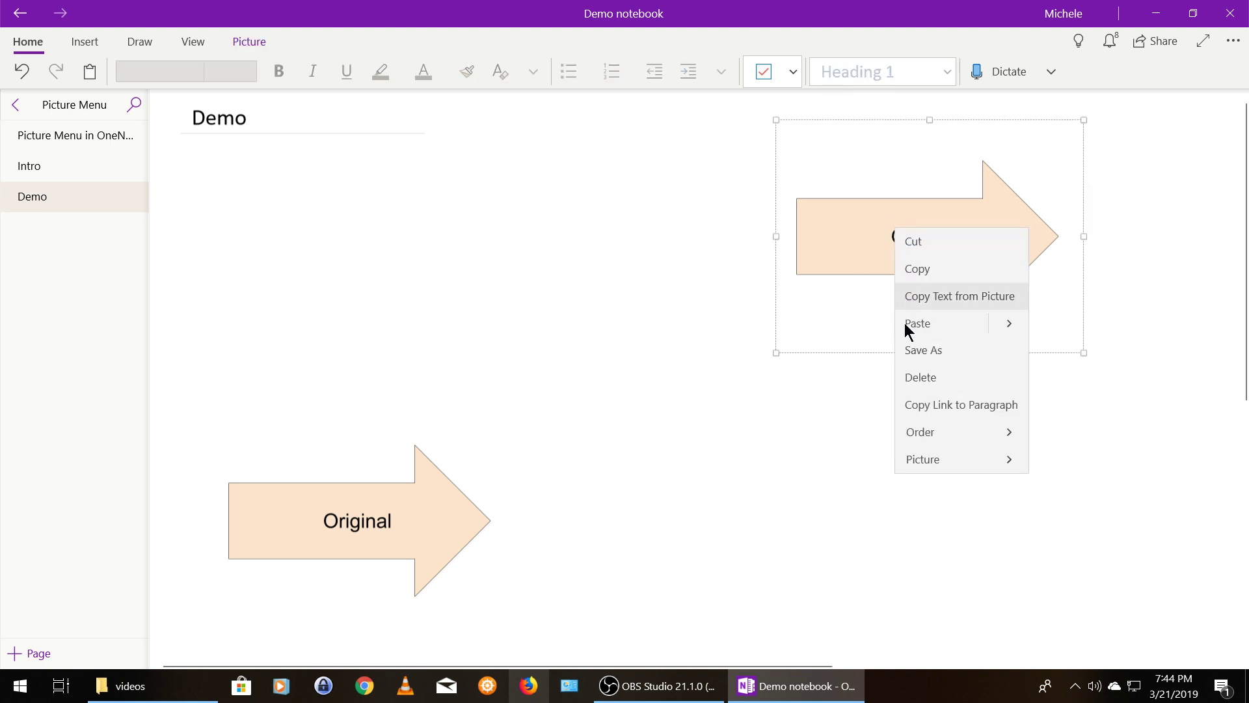
{"action": "left_click", "coordinate": [931, 463]}
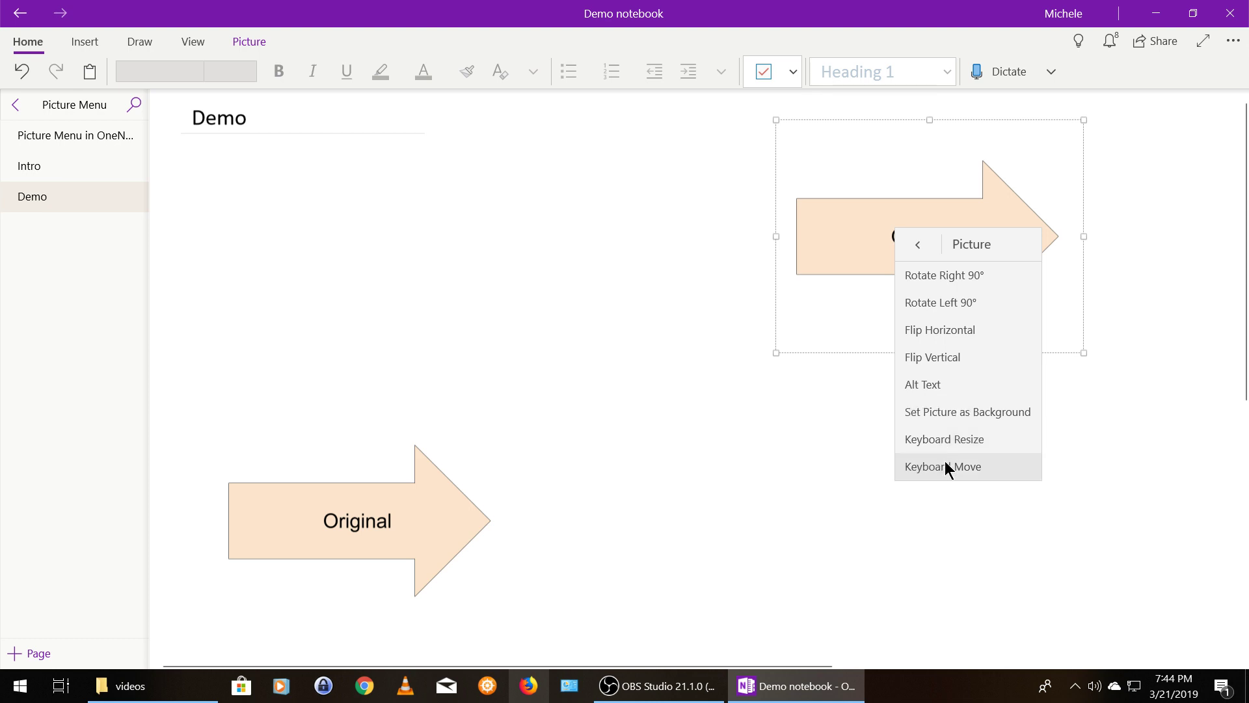
{"action": "left_click", "coordinate": [776, 445]}
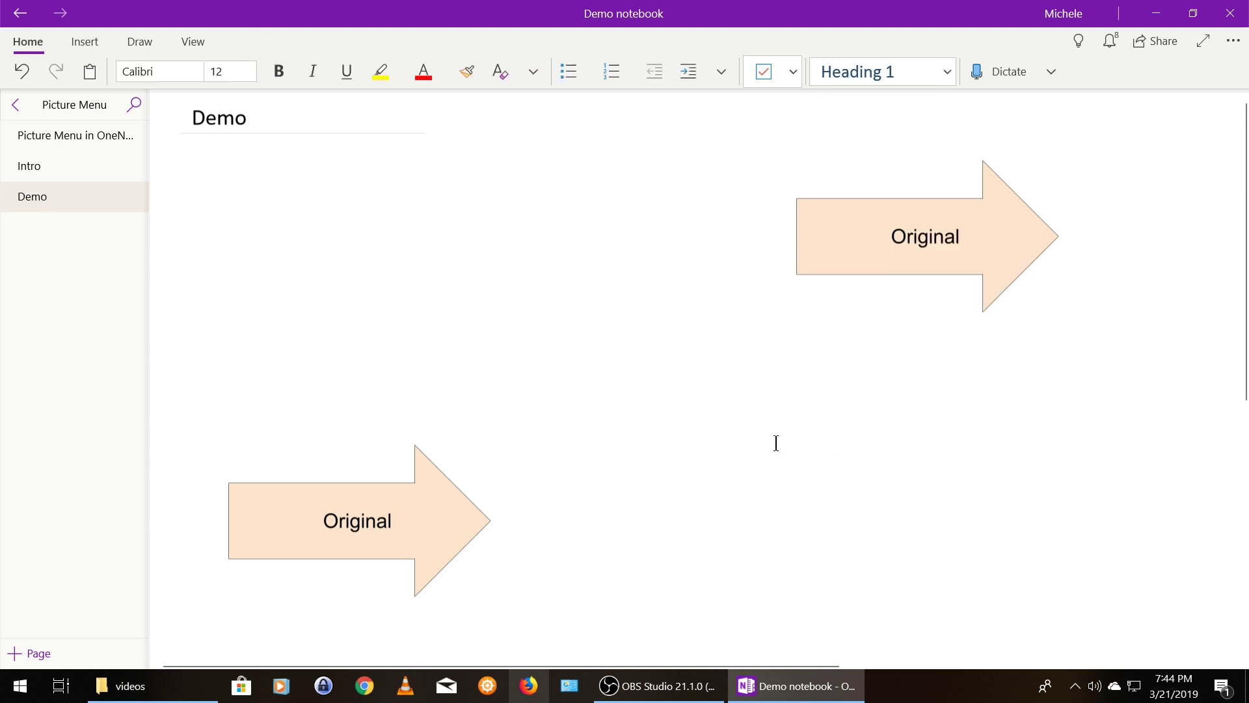
{"action": "left_click", "coordinate": [411, 501]}
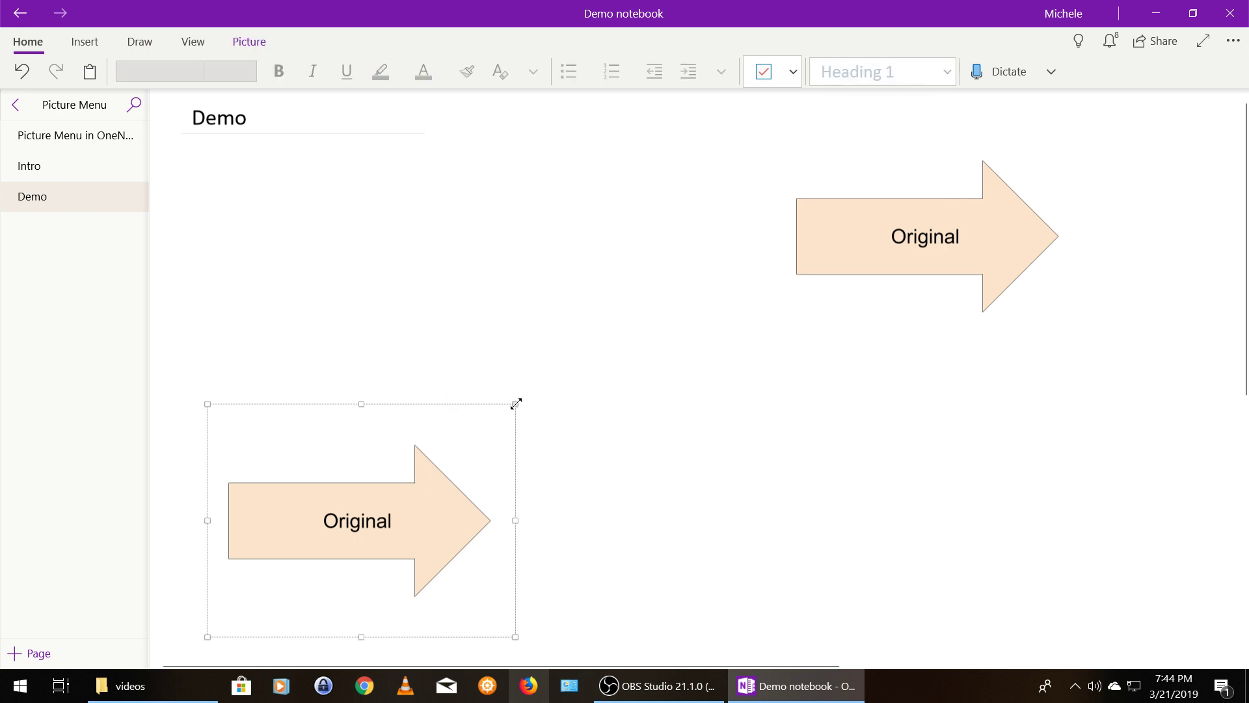
{"action": "left_click_drag", "start_coordinate": [516, 404], "coordinate": [706, 260]}
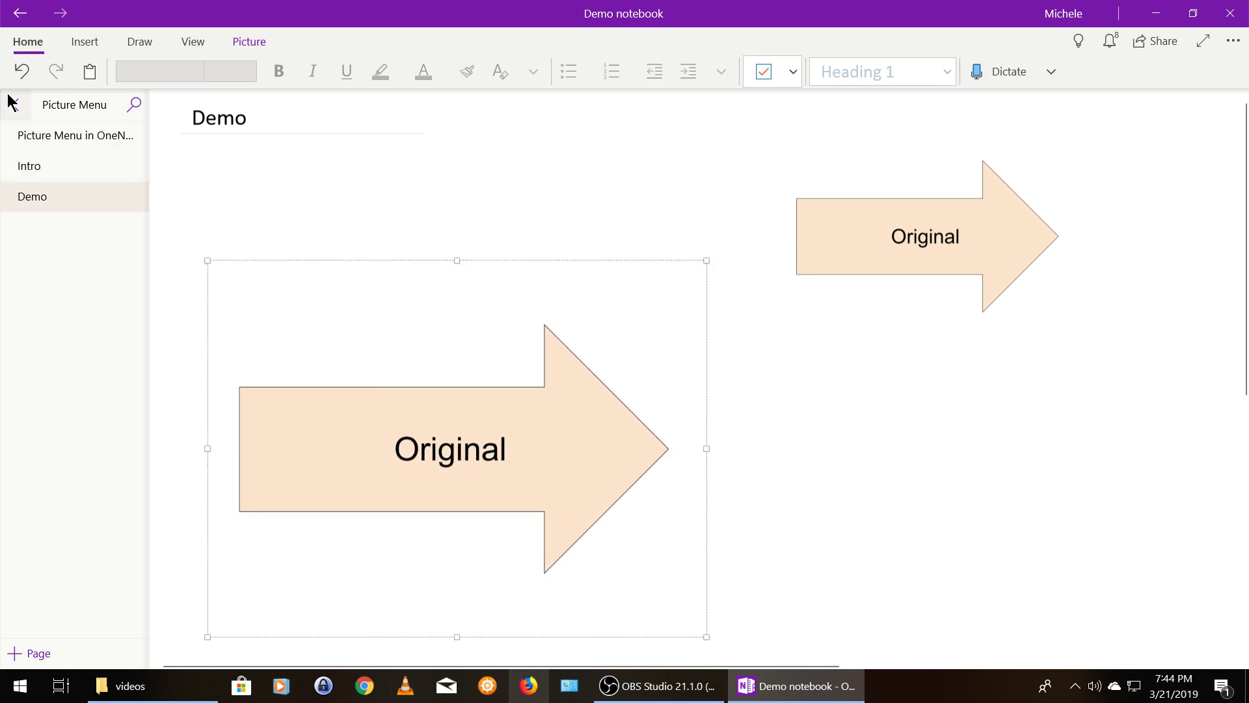
{"action": "left_click", "coordinate": [17, 77]}
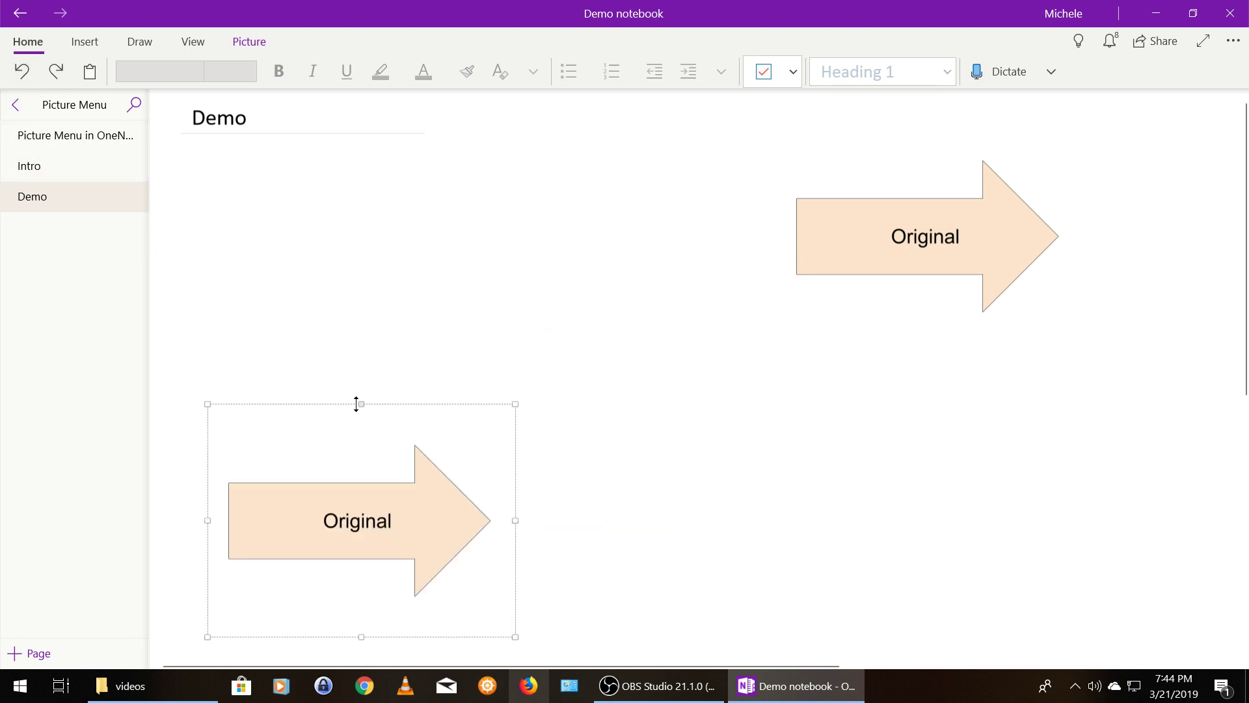
{"action": "left_click_drag", "start_coordinate": [363, 405], "coordinate": [372, 180]}
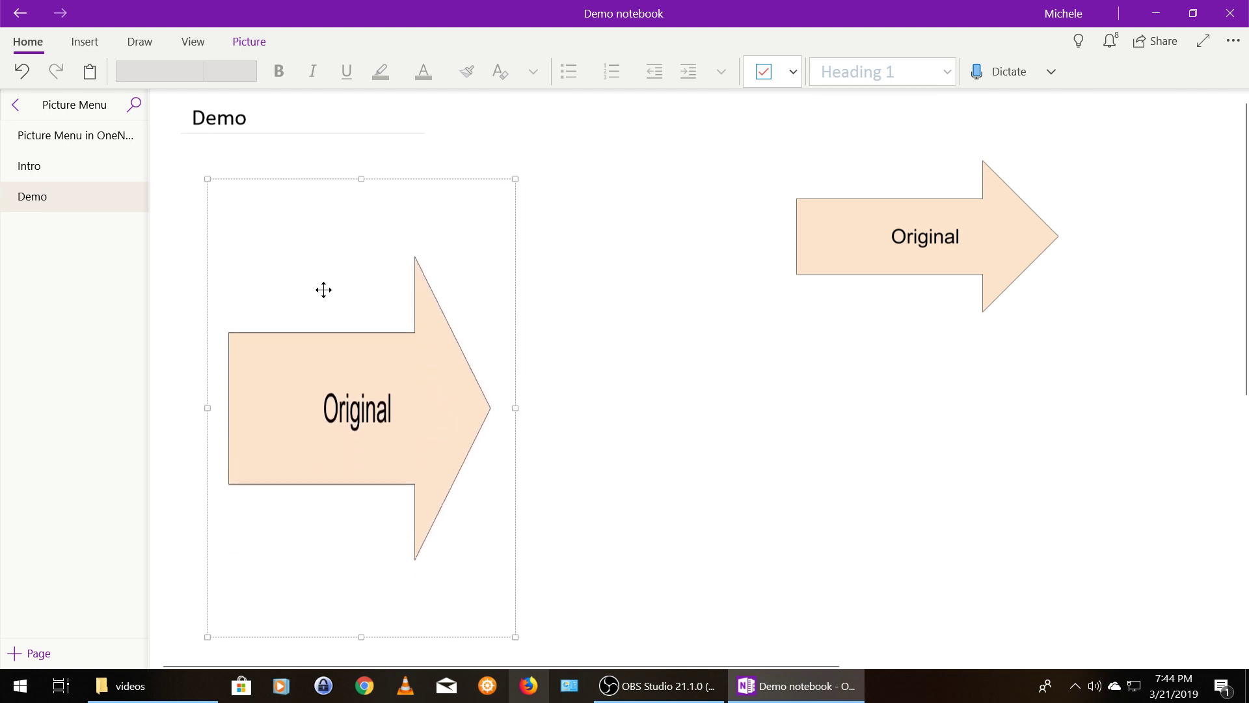
{"action": "left_click", "coordinate": [23, 75]}
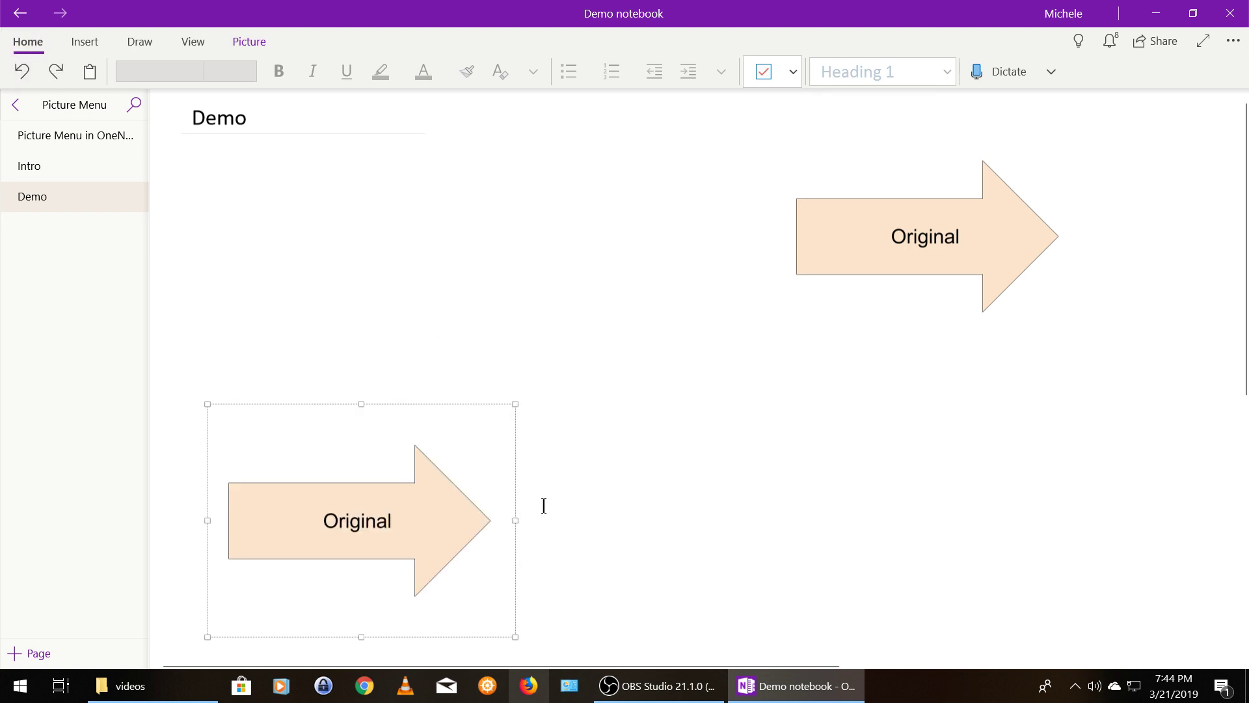
{"action": "left_click_drag", "start_coordinate": [513, 519], "coordinate": [787, 508]}
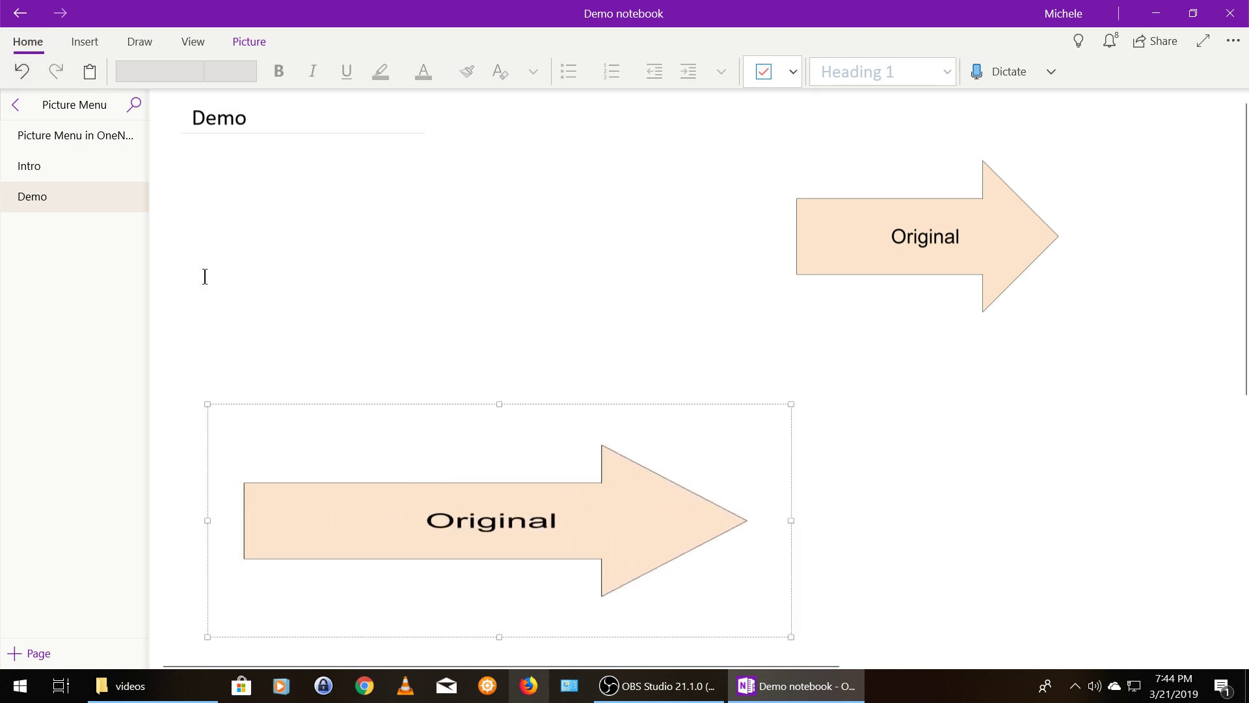
{"action": "left_click", "coordinate": [9, 75]}
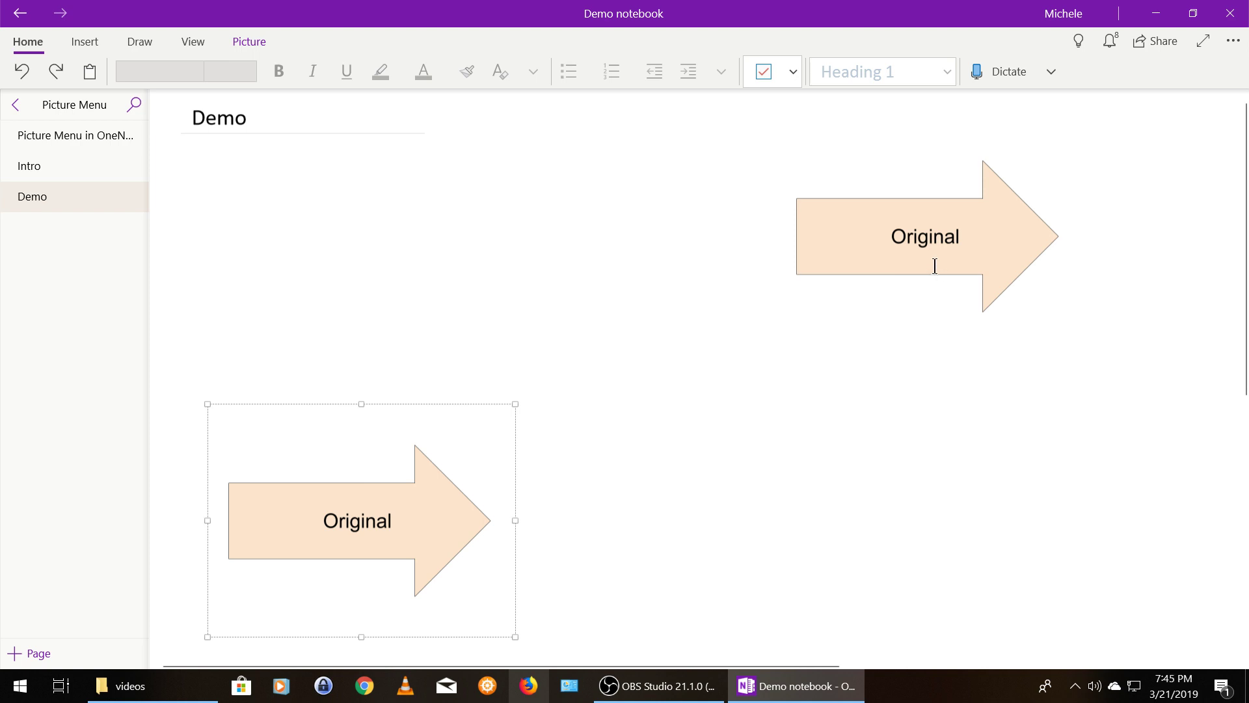
{"action": "right_click", "coordinate": [922, 236]}
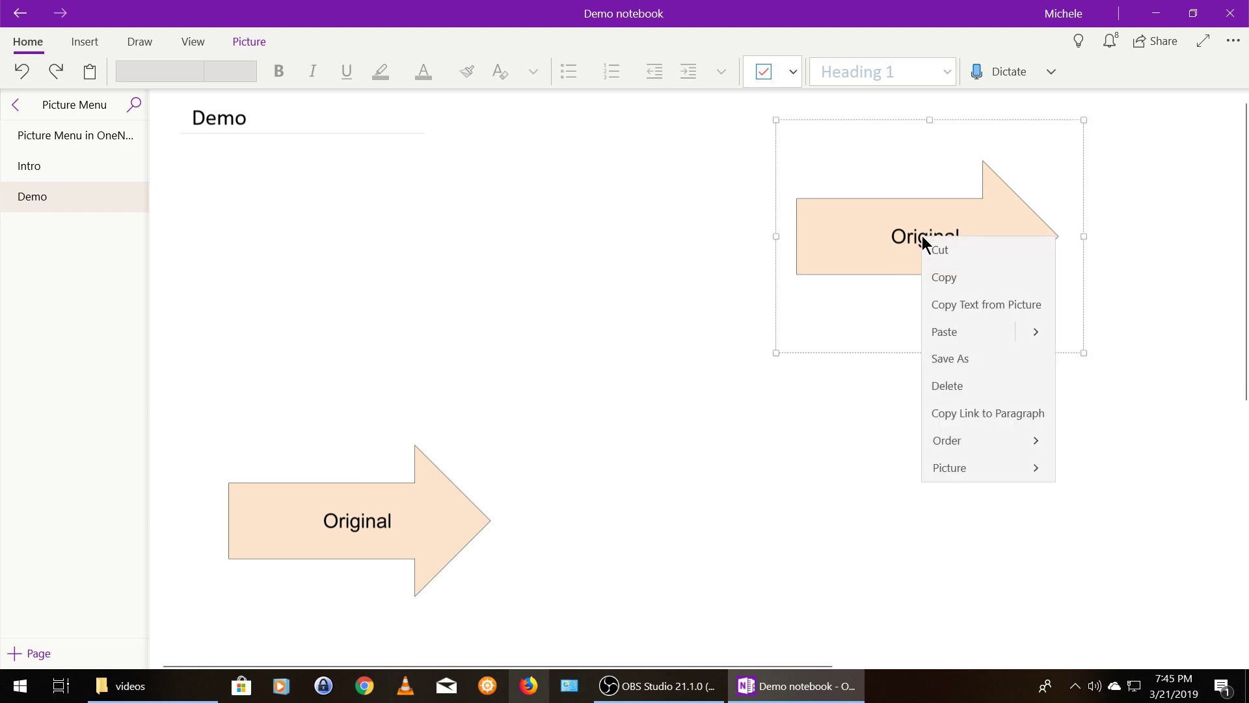
{"action": "left_click", "coordinate": [945, 469]}
{"action": "left_click", "coordinate": [943, 449]}
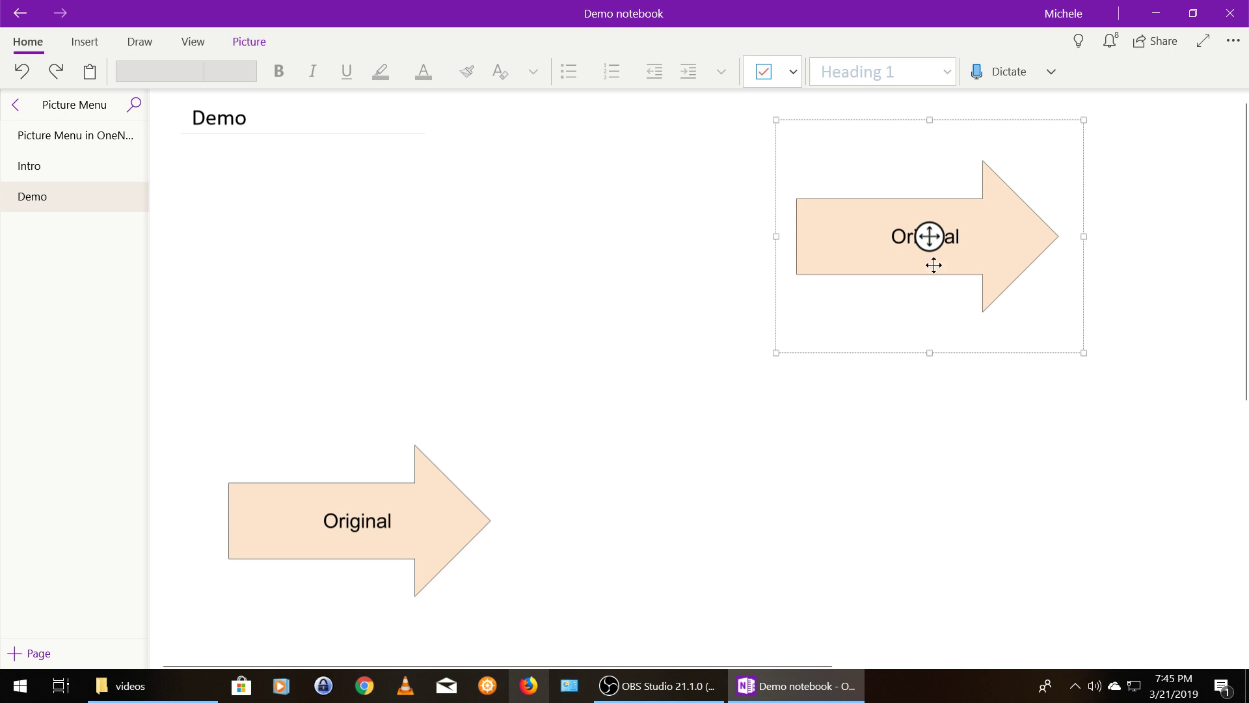
{"action": "key", "text": "Down"}
{"action": "key", "text": "Down"}
{"action": "key", "text": "Down"}
{"action": "key", "text": "Down"}
{"action": "key", "text": "Down"}
{"action": "key", "text": "Down"}
{"action": "key", "text": "Down"}
{"action": "key", "text": "Down"}
{"action": "key", "text": "Down"}
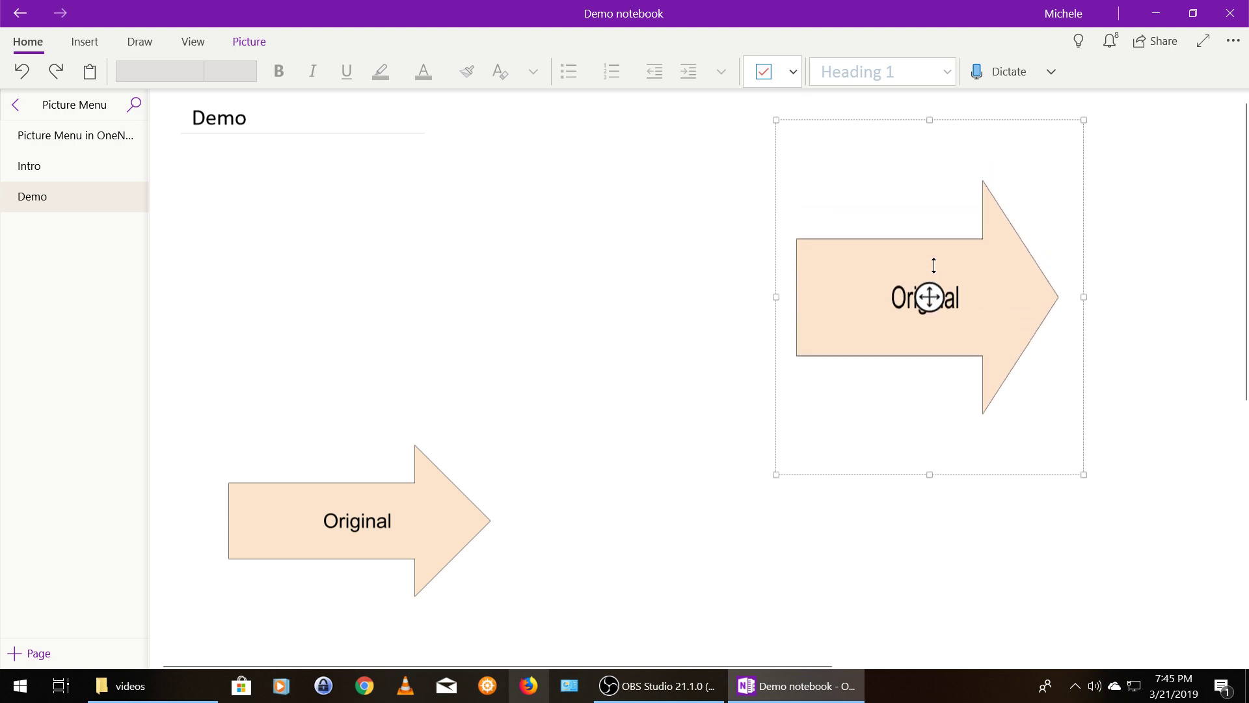
{"action": "key", "text": "Down"}
{"action": "key", "text": "Down"}
{"action": "key", "text": "Down"}
{"action": "key", "text": "Down"}
{"action": "key", "text": "Down"}
{"action": "key", "text": "Down"}
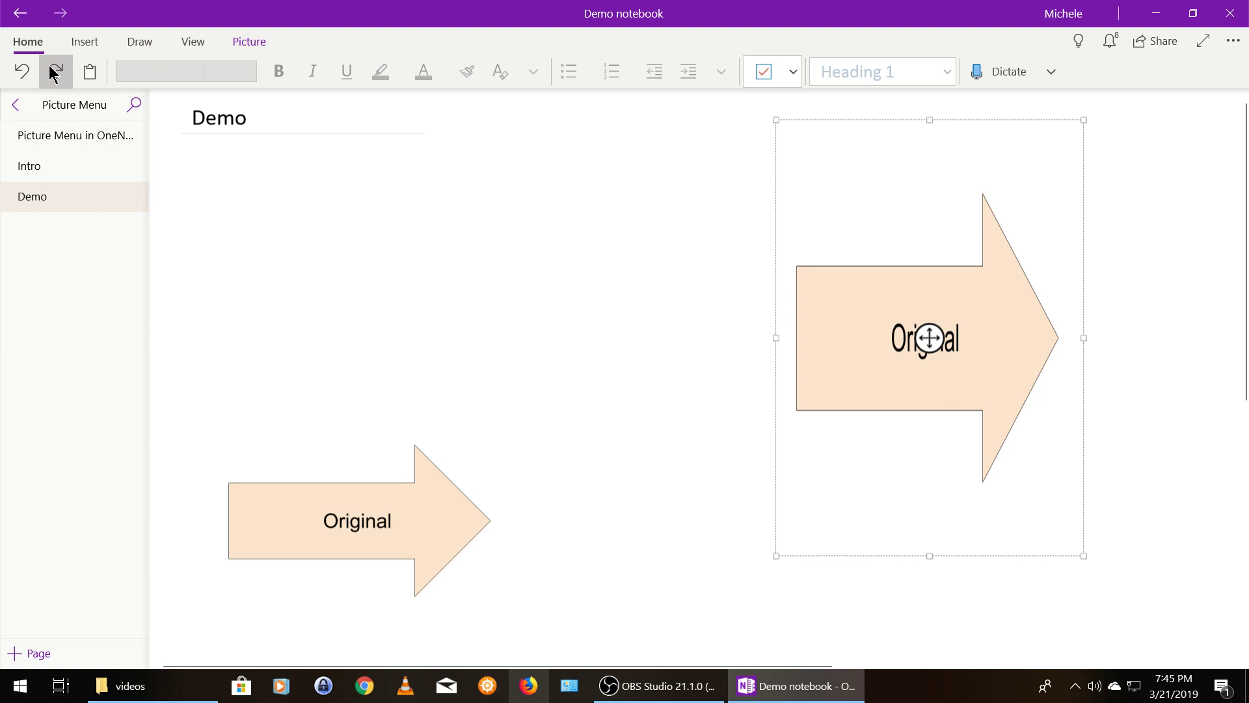
{"action": "left_click", "coordinate": [22, 72]}
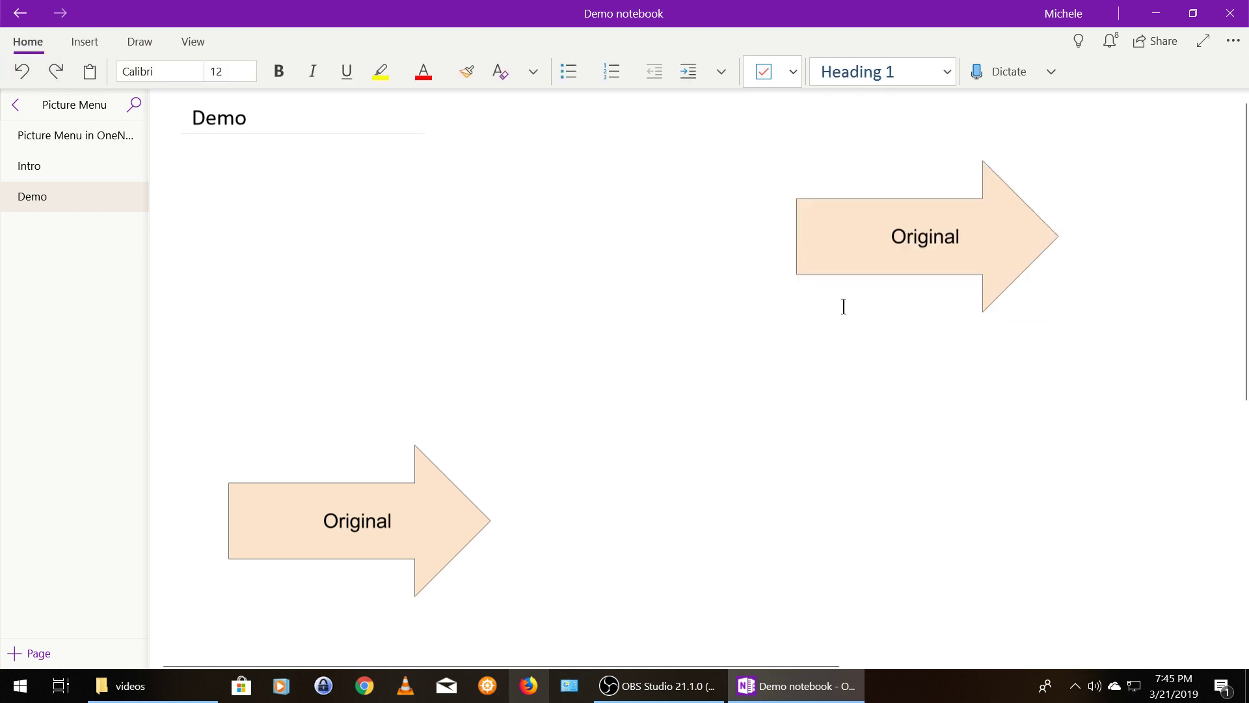
Step: Try Keyboard Resize on the upper arrow with Left and Right, then undo the resize
{"action": "right_click", "coordinate": [846, 249]}
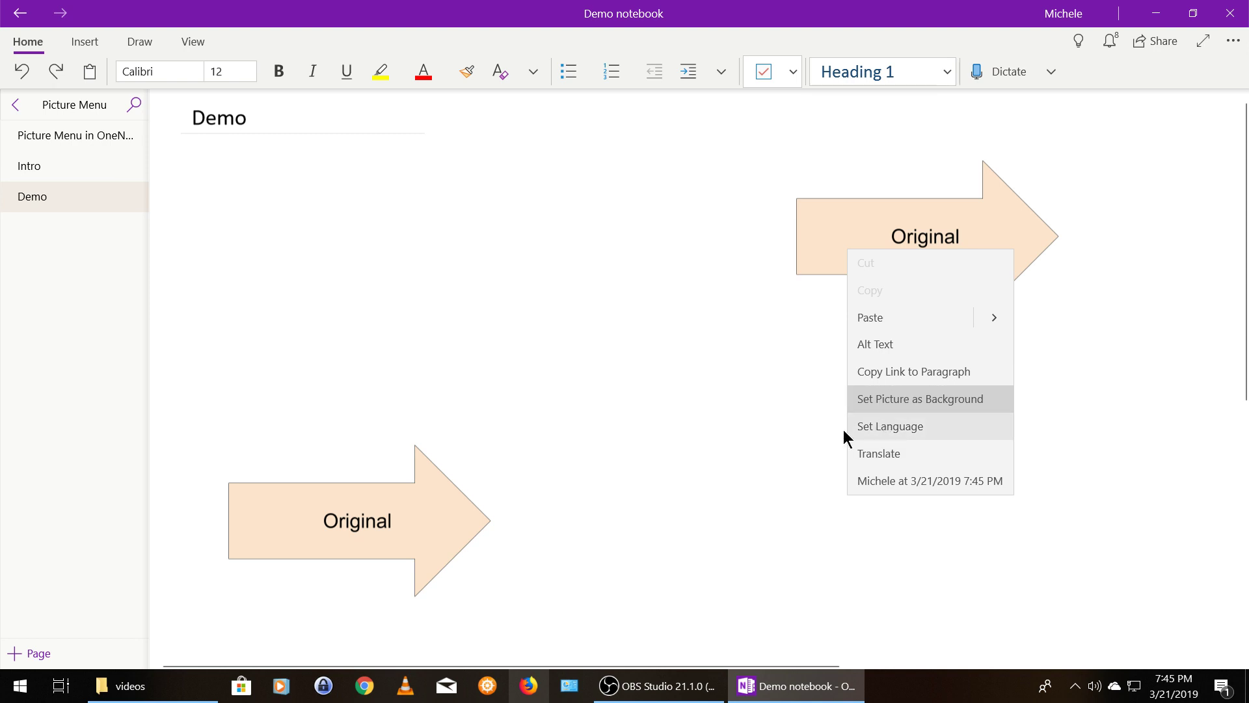
{"action": "left_click", "coordinate": [750, 429]}
{"action": "right_click", "coordinate": [866, 241]}
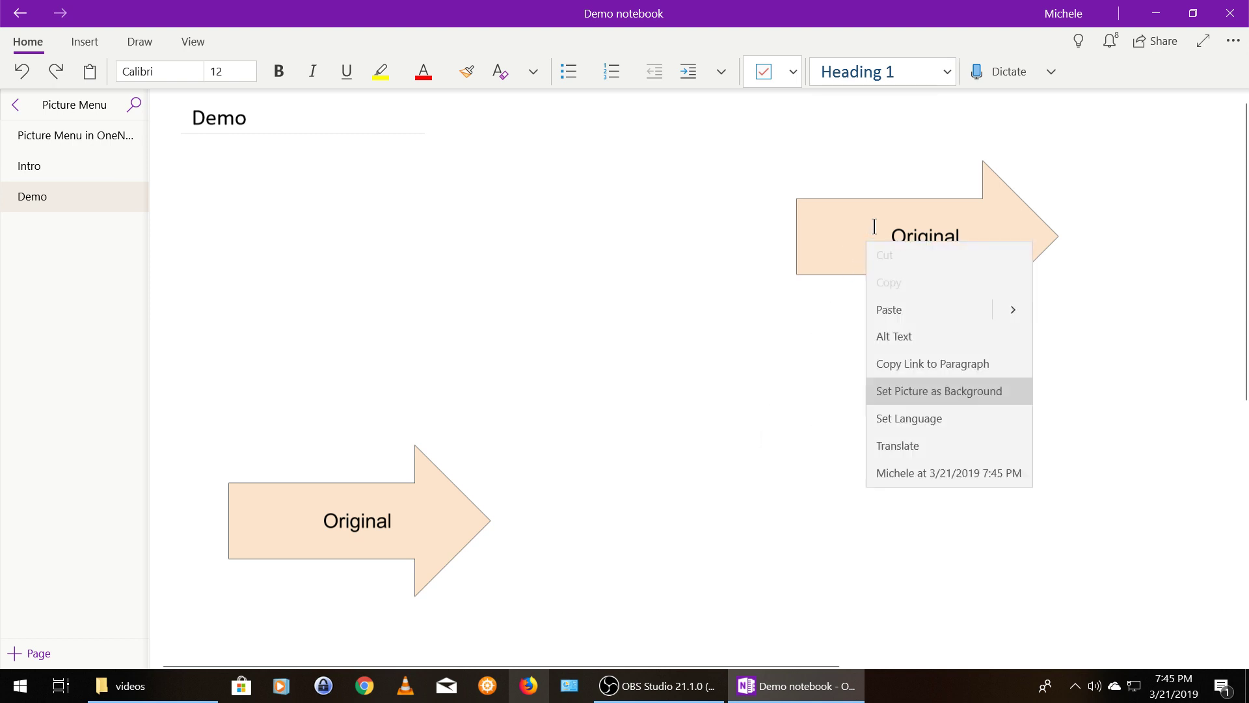
{"action": "left_click", "coordinate": [903, 390]}
{"action": "right_click", "coordinate": [902, 246]}
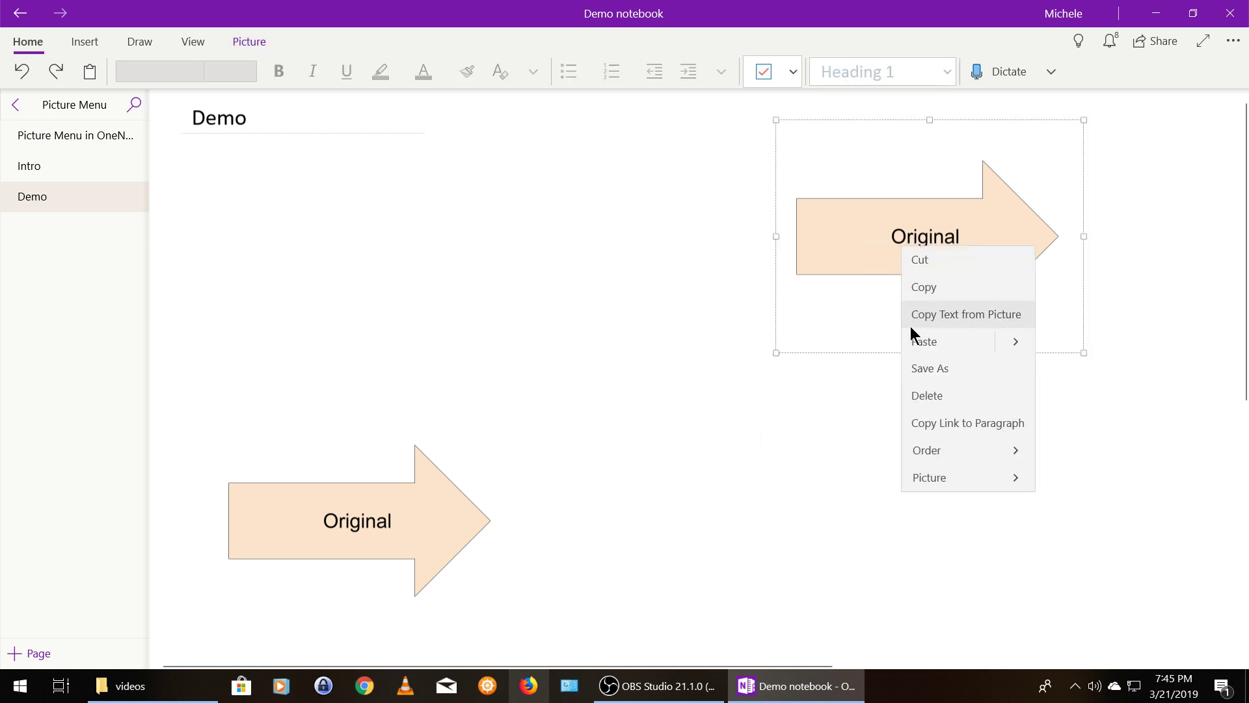
{"action": "left_click", "coordinate": [929, 481]}
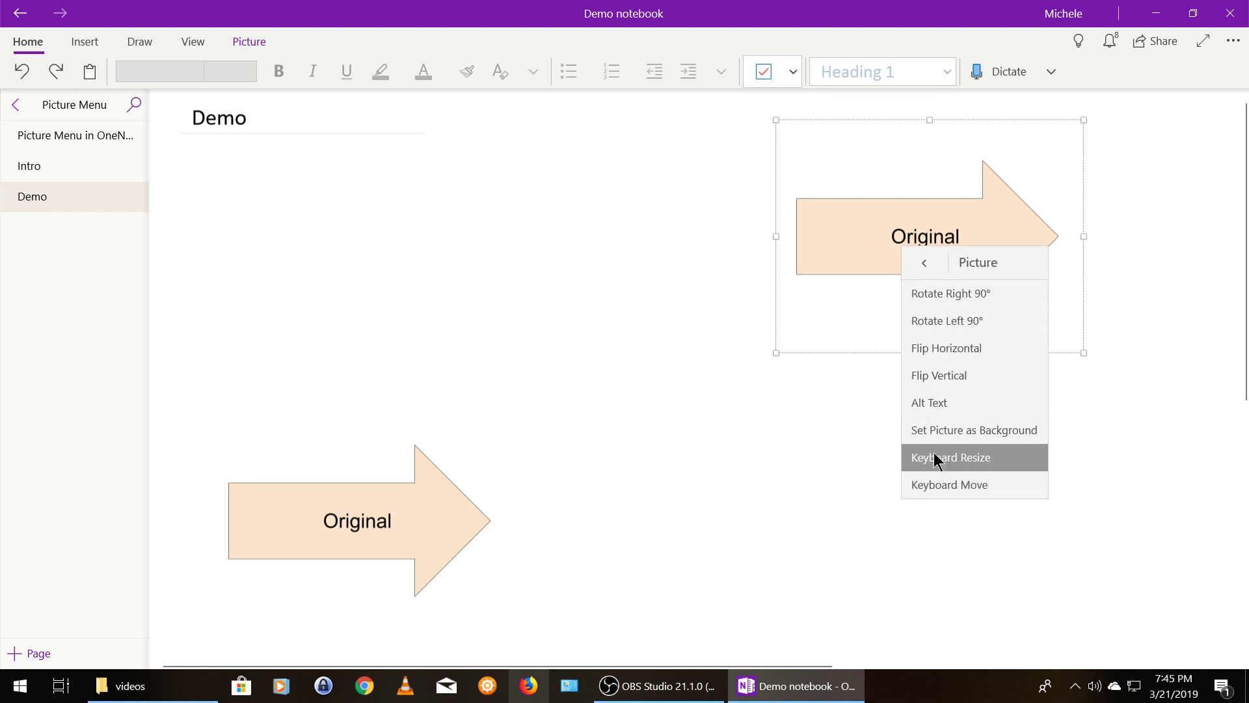
{"action": "left_click", "coordinate": [936, 459]}
{"action": "key", "text": "Left"}
{"action": "key", "text": "Left"}
{"action": "key", "text": "Left"}
{"action": "key", "text": "Left"}
{"action": "key", "text": "Left"}
{"action": "key", "text": "Left"}
{"action": "key", "text": "Left"}
{"action": "key", "text": "Left"}
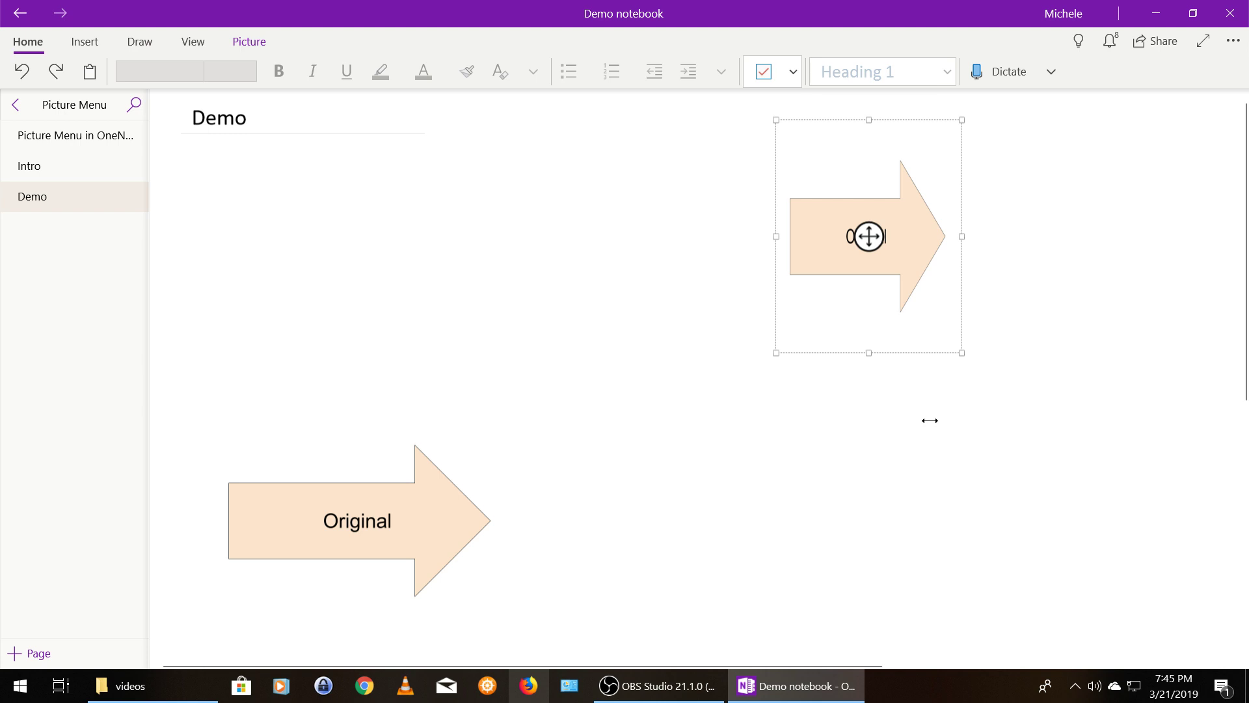
{"action": "key", "text": "Right"}
{"action": "key", "text": "Right"}
{"action": "key", "text": "Right"}
{"action": "key", "text": "Right"}
{"action": "key", "text": "Right"}
{"action": "key", "text": "Right"}
{"action": "key", "text": "Right"}
{"action": "key", "text": "Right"}
{"action": "key", "text": "Right"}
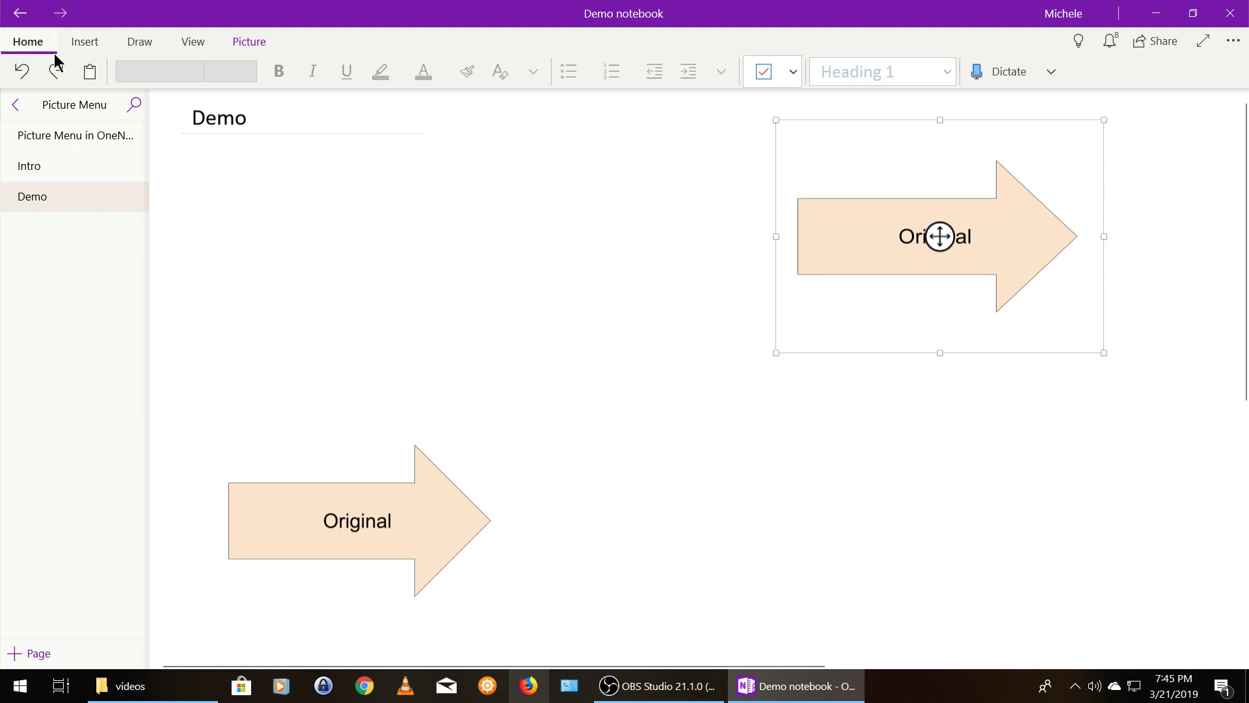
{"action": "left_click", "coordinate": [22, 71]}
Step: Delete the stray text container and stop using the upper arrow as background
{"action": "left_click", "coordinate": [537, 243]}
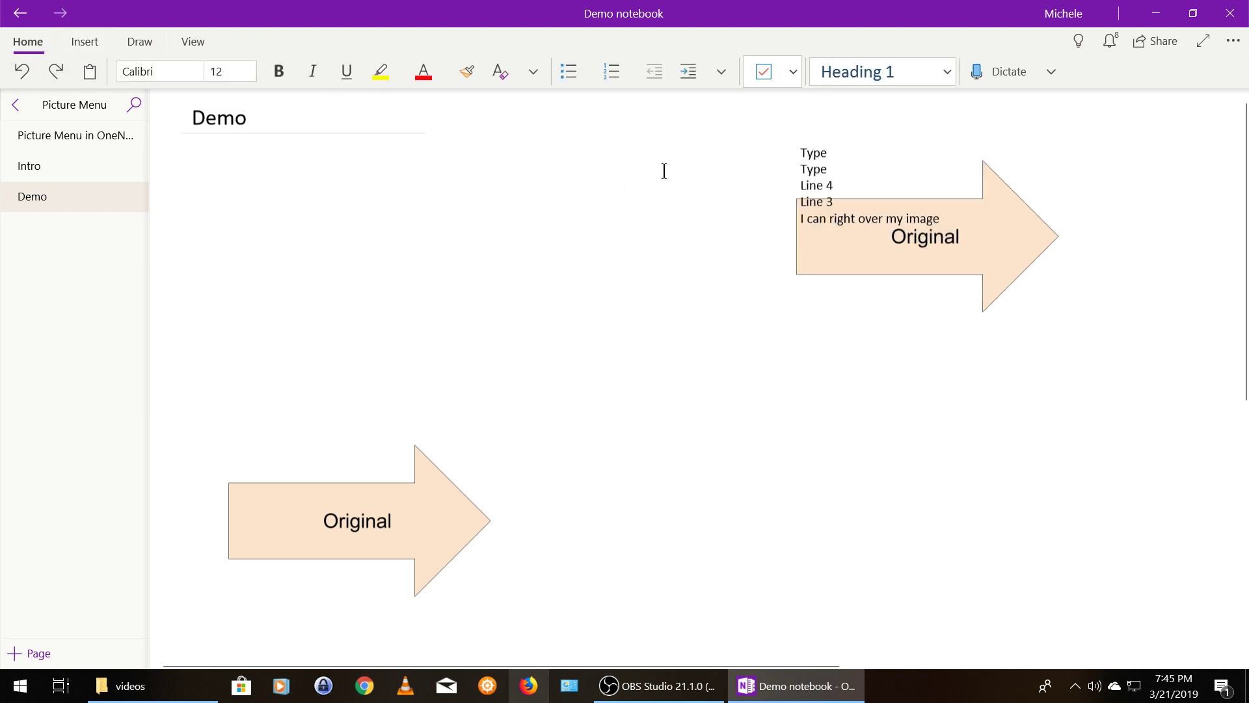
{"action": "right_click", "coordinate": [856, 138]}
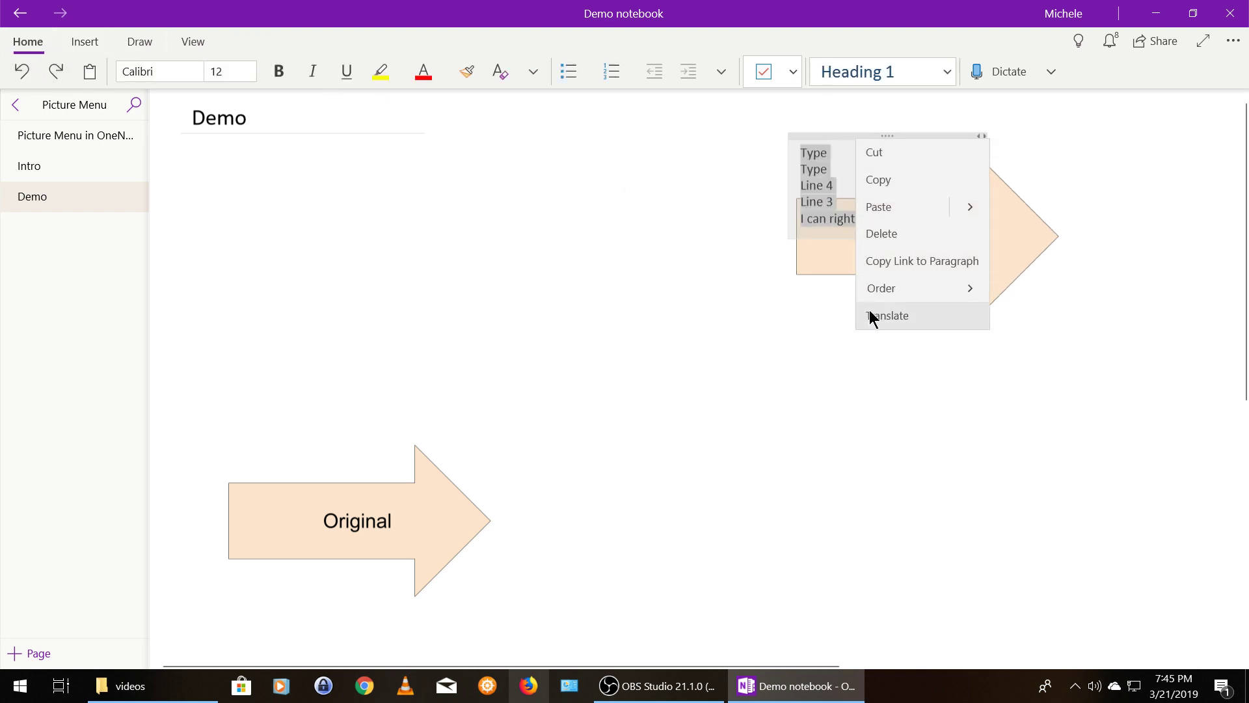
{"action": "left_click", "coordinate": [878, 235]}
{"action": "right_click", "coordinate": [882, 225]}
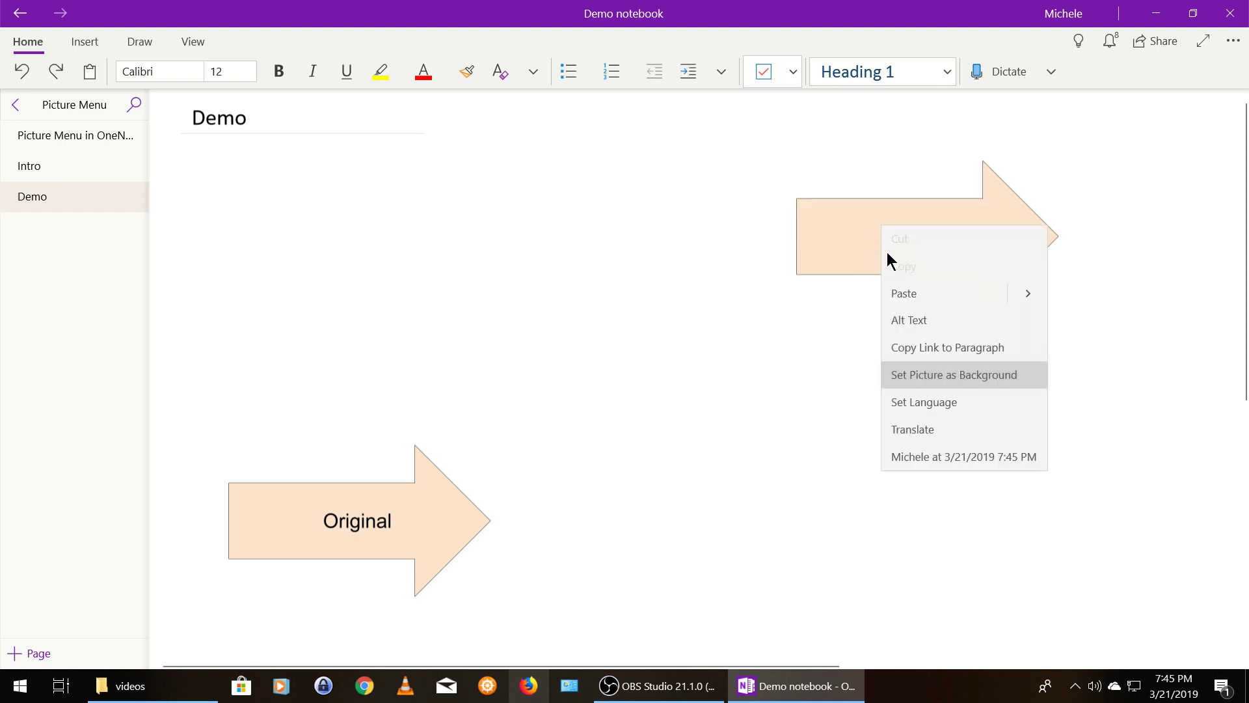
{"action": "left_click", "coordinate": [906, 375]}
{"action": "left_click", "coordinate": [879, 253]}
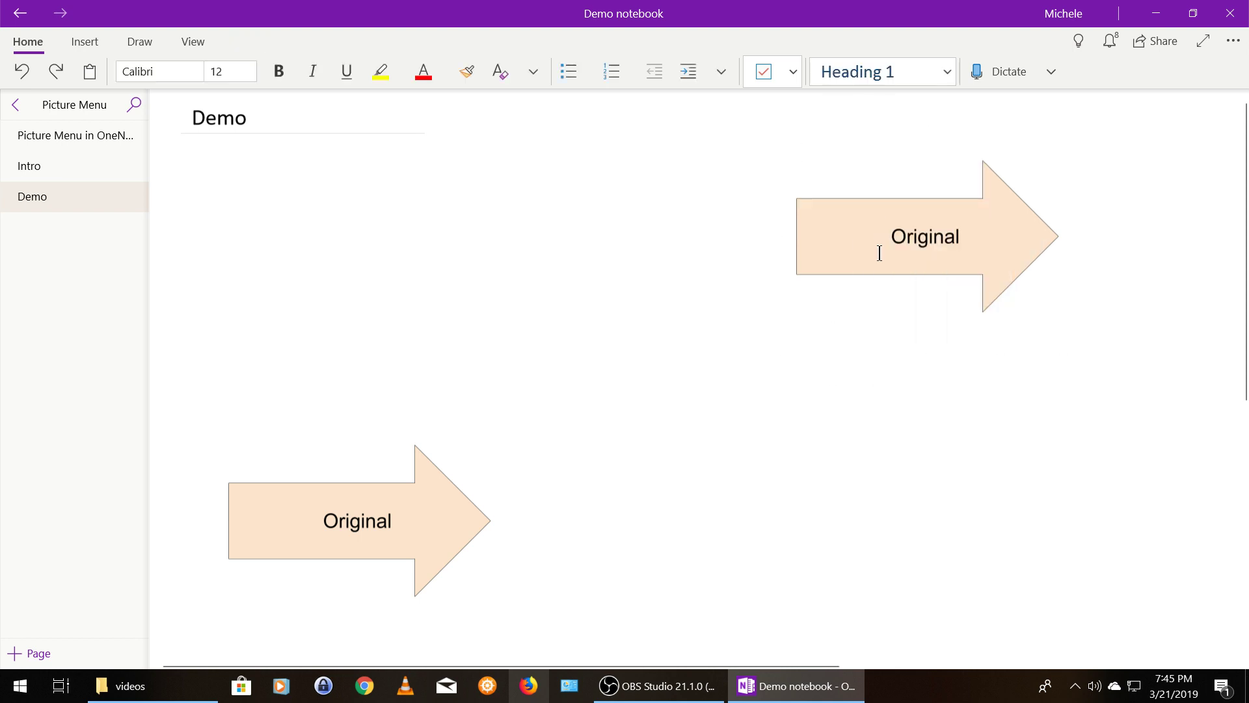
Step: Try Keyboard Move on the upper arrow picture, then cancel it with Esc
{"action": "left_click", "coordinate": [884, 234]}
{"action": "right_click", "coordinate": [886, 232]}
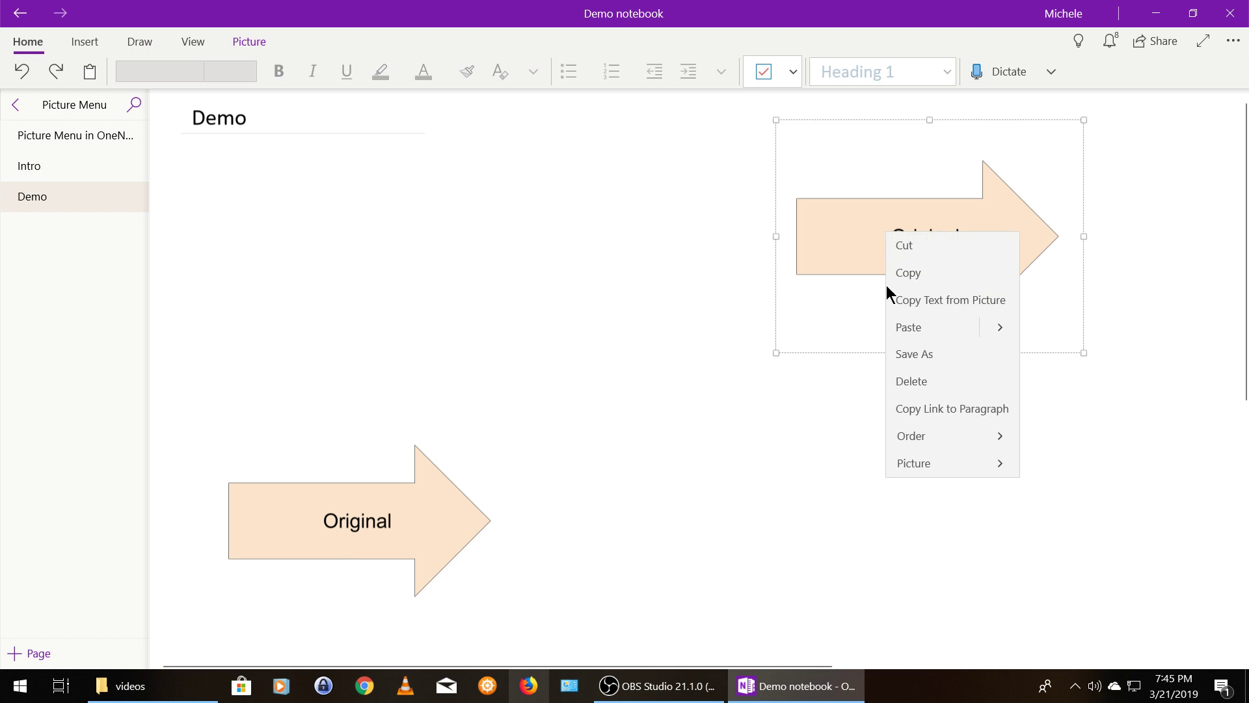
{"action": "left_click", "coordinate": [905, 459]}
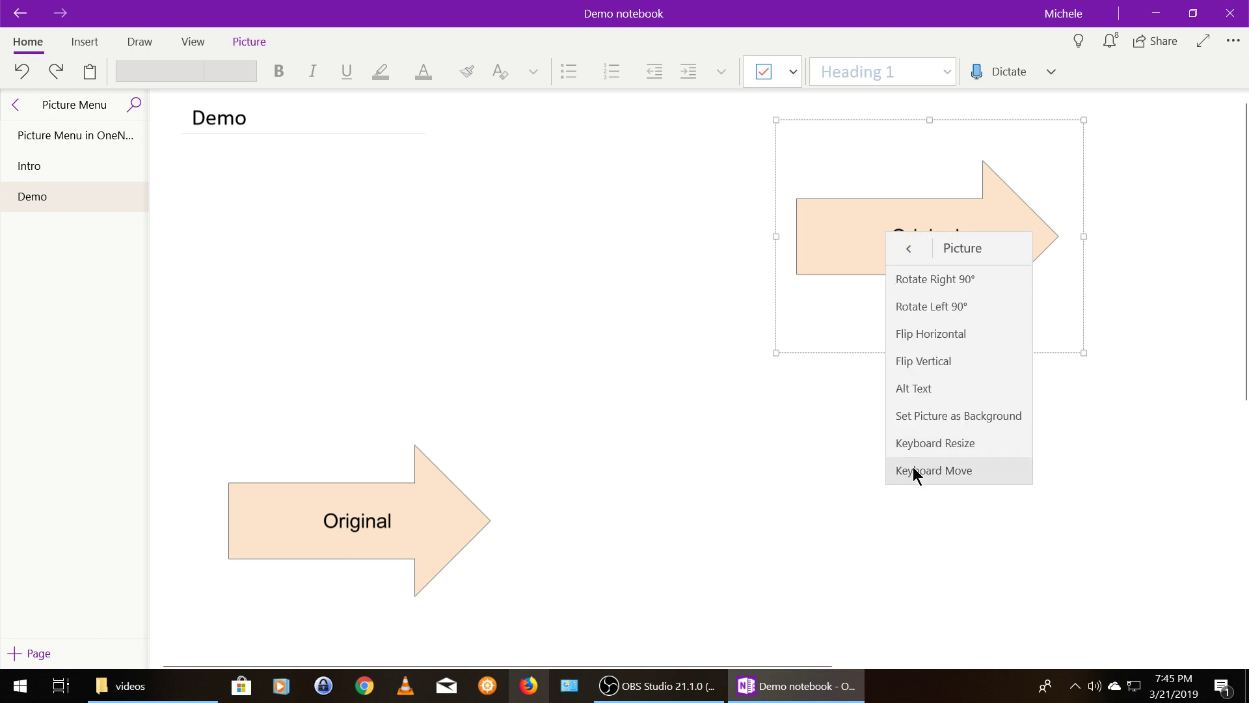
{"action": "left_click", "coordinate": [912, 467]}
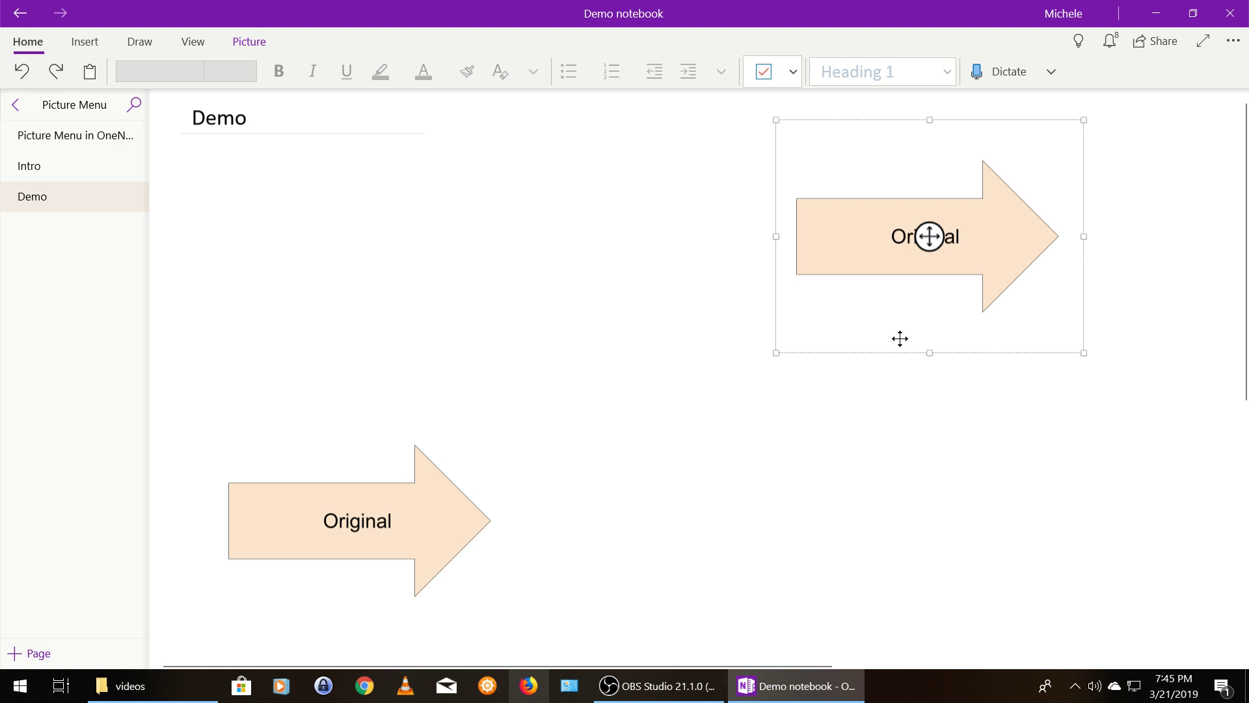
{"action": "key", "text": "Escape"}
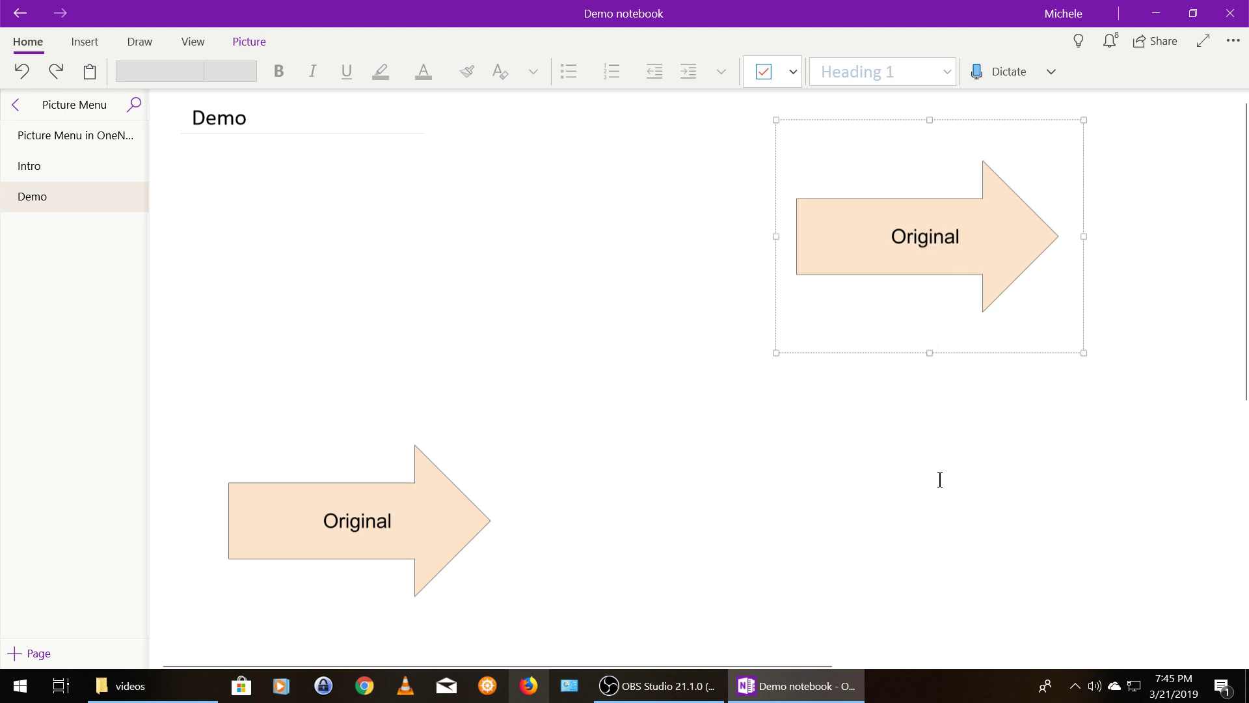
{"action": "key", "text": "Escape"}
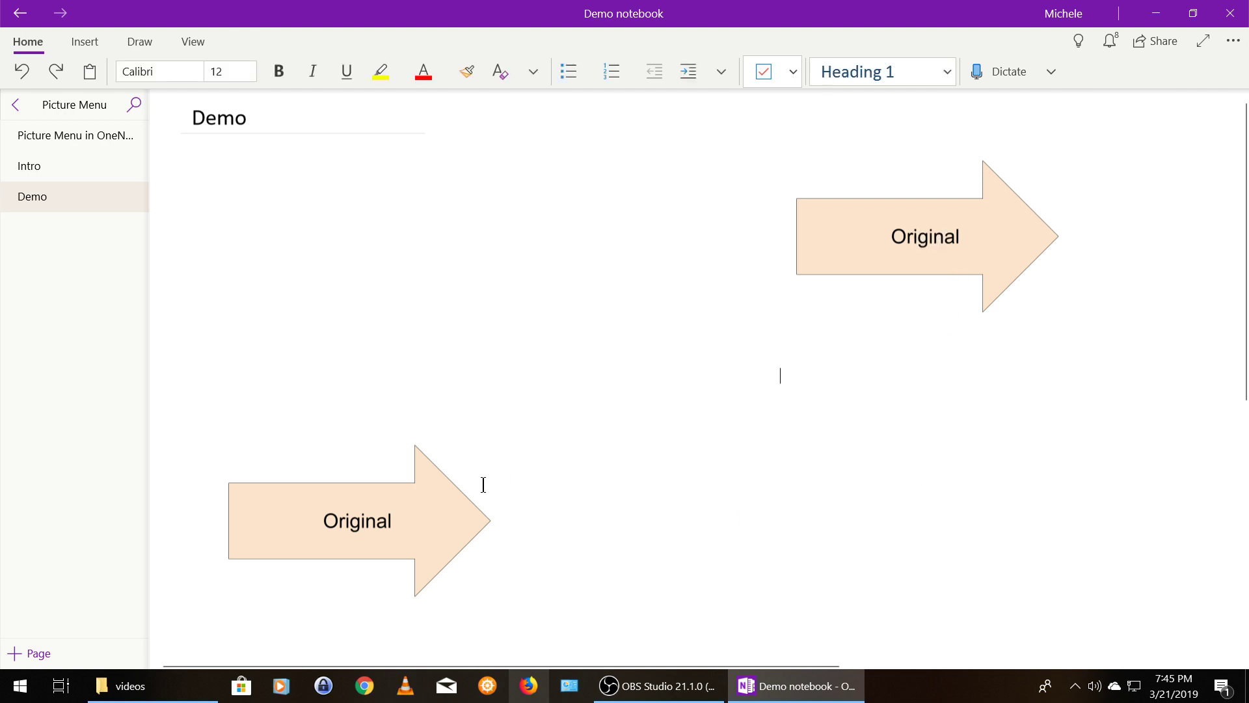
Step: Drag the lower Original arrow slightly up and to the right
{"action": "left_click", "coordinate": [434, 515]}
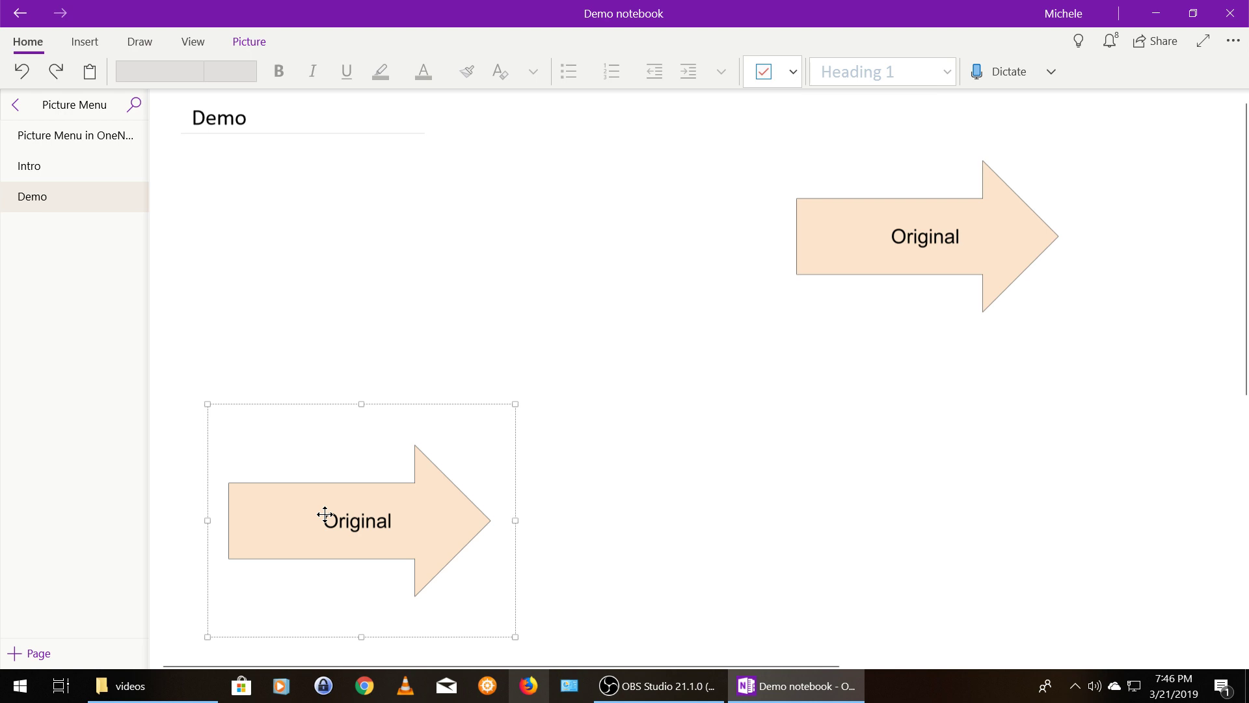
{"action": "mouse_move", "coordinate": [325, 514]}
{"action": "left_mouse_down"}
{"action": "mouse_move", "coordinate": [343, 301]}
{"action": "mouse_move", "coordinate": [338, 335]}
{"action": "mouse_move", "coordinate": [398, 447]}
{"action": "mouse_move", "coordinate": [618, 474]}
{"action": "mouse_move", "coordinate": [332, 479]}
{"action": "mouse_move", "coordinate": [333, 501]}
{"action": "left_mouse_up"}
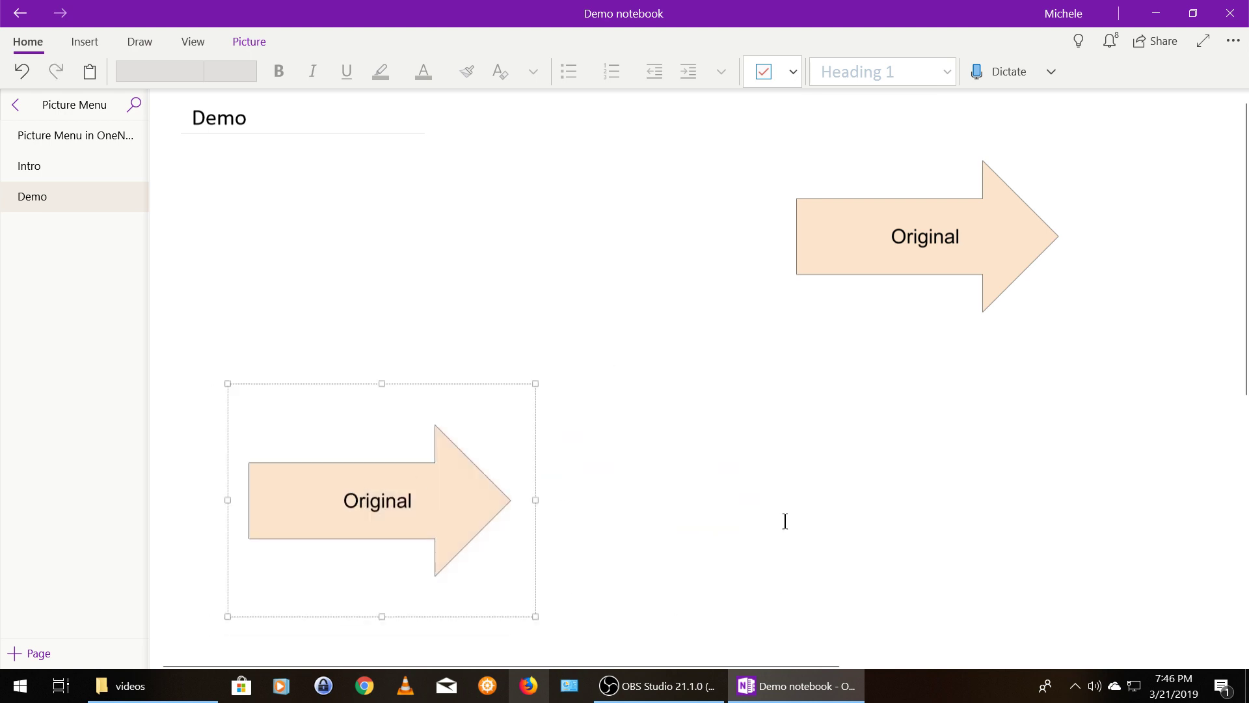
{"action": "left_click", "coordinate": [841, 530]}
{"action": "right_click", "coordinate": [885, 231]}
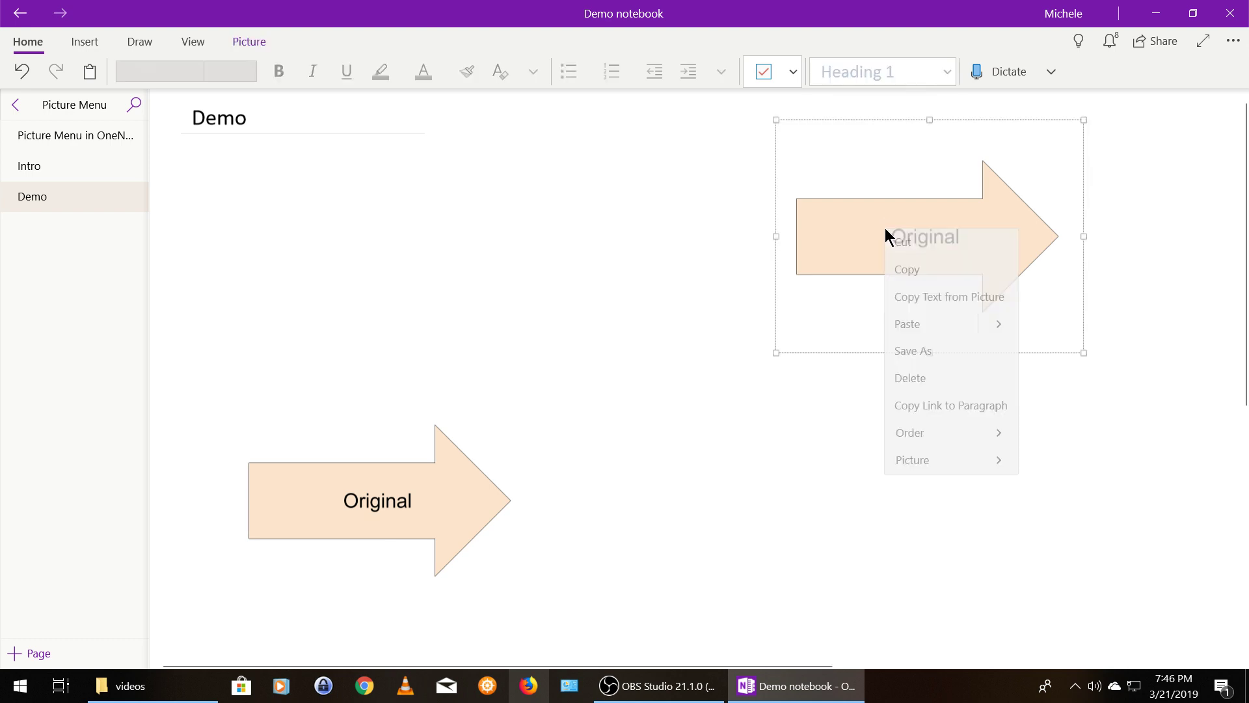
{"action": "left_click", "coordinate": [936, 459]}
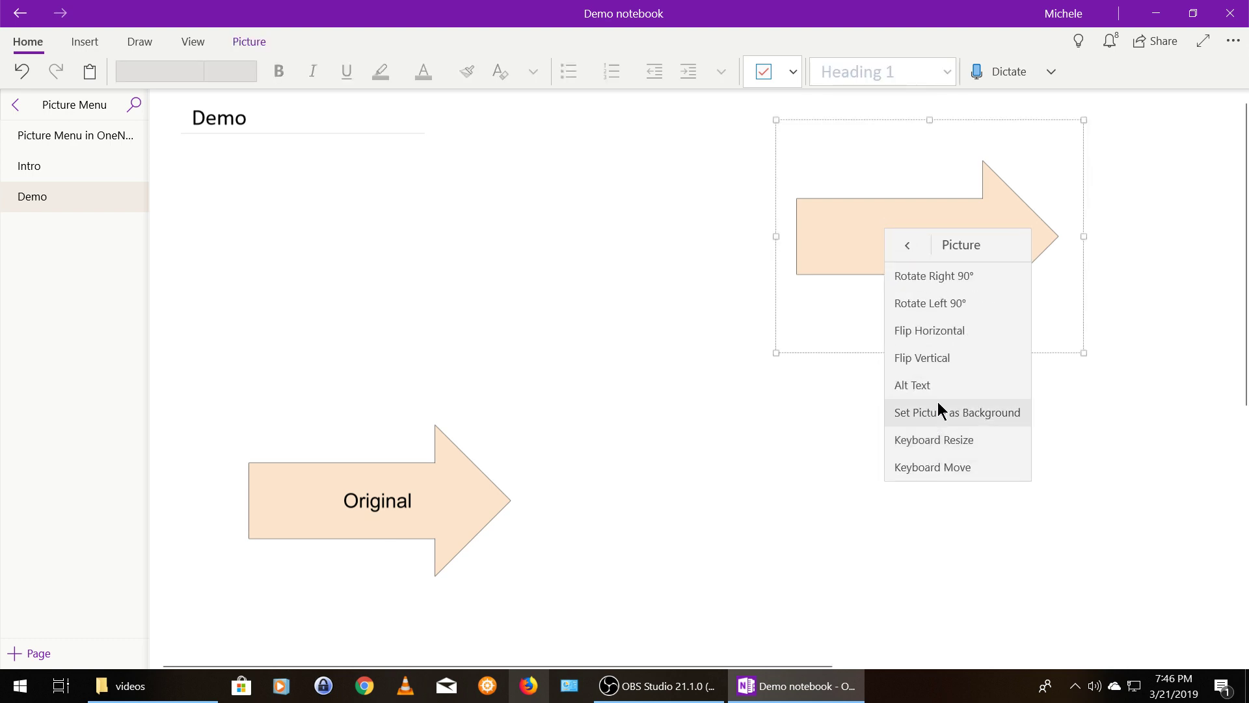
{"action": "left_click", "coordinate": [935, 464]}
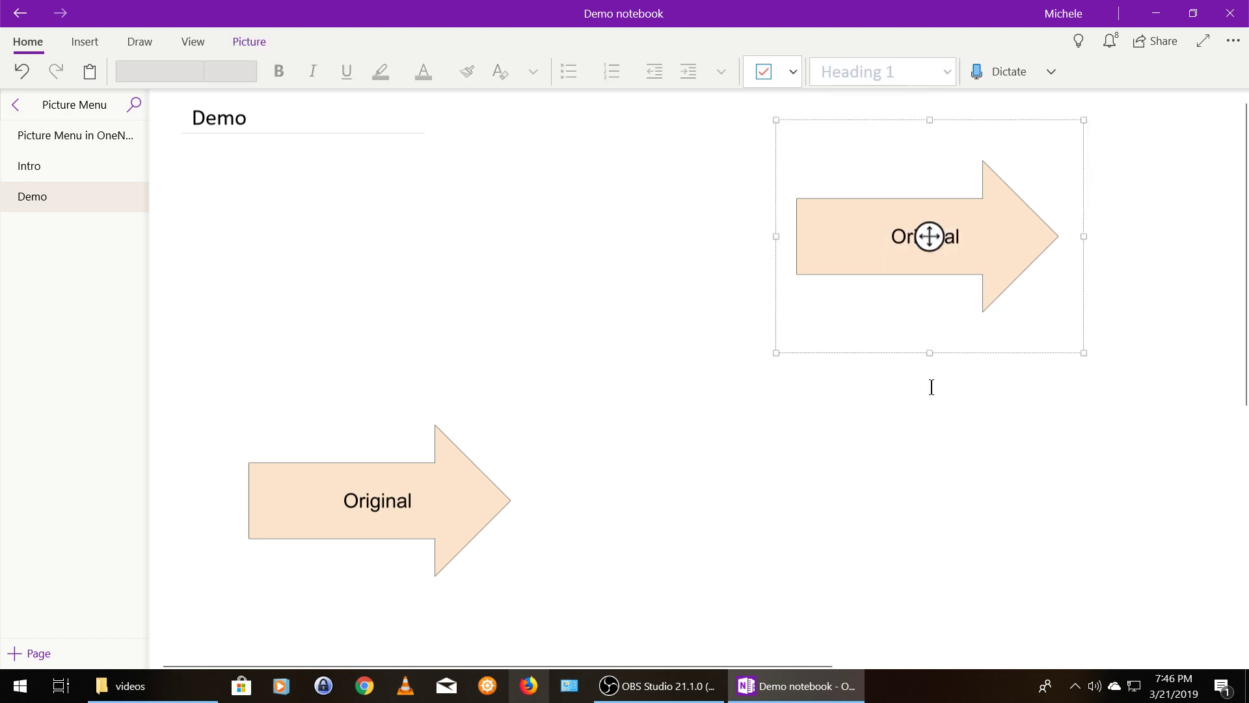
{"action": "key", "text": "Down"}
{"action": "key", "text": "Down"}
{"action": "key", "text": "Down"}
{"action": "key", "text": "Down"}
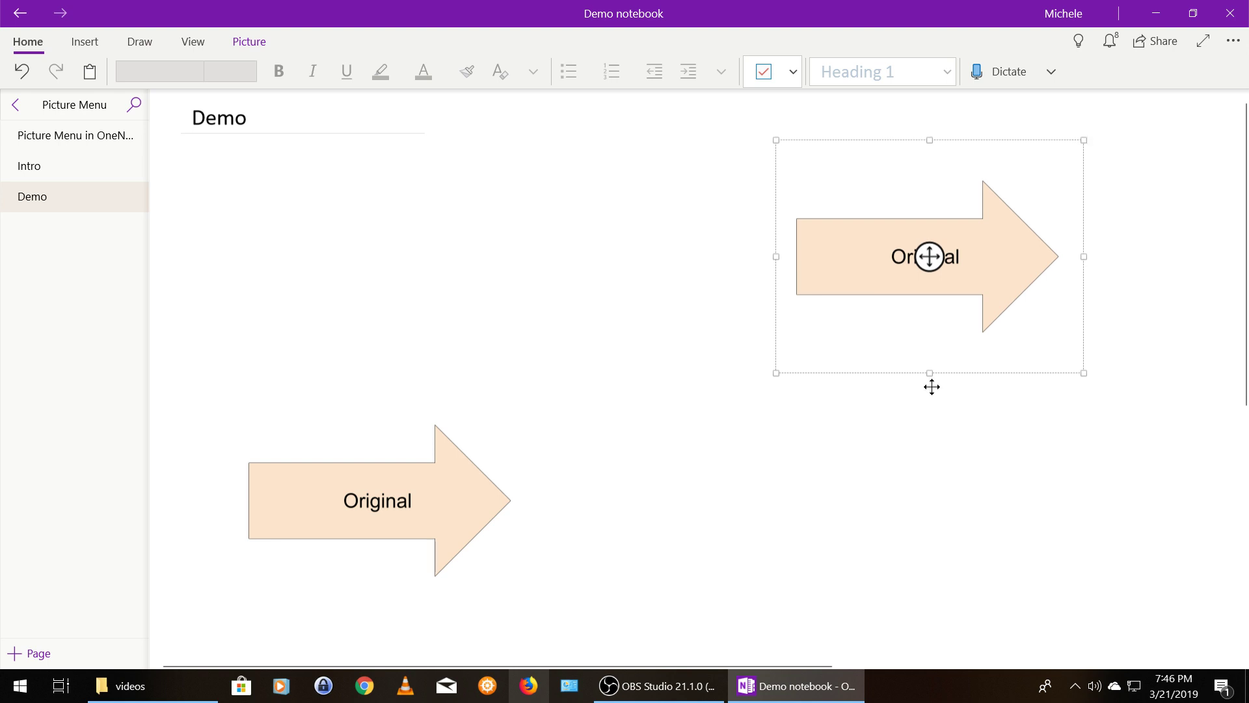
{"action": "key", "text": "Left"}
{"action": "key", "text": "Left"}
{"action": "key", "text": "Left"}
{"action": "key", "text": "Left"}
{"action": "key", "text": "Left"}
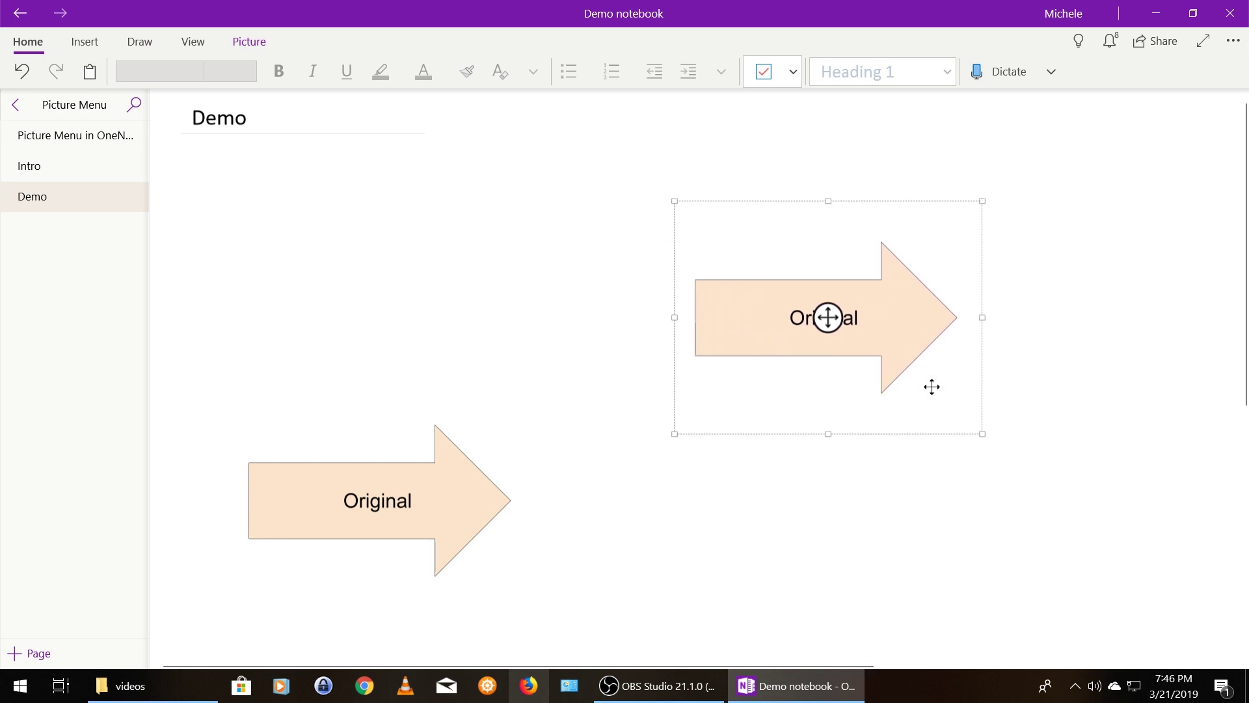
{"action": "key", "text": "Up"}
{"action": "key", "text": "Up"}
{"action": "key", "text": "Up"}
{"action": "key", "text": "Right"}
{"action": "key", "text": "Right"}
{"action": "key", "text": "Right"}
{"action": "key", "text": "Right"}
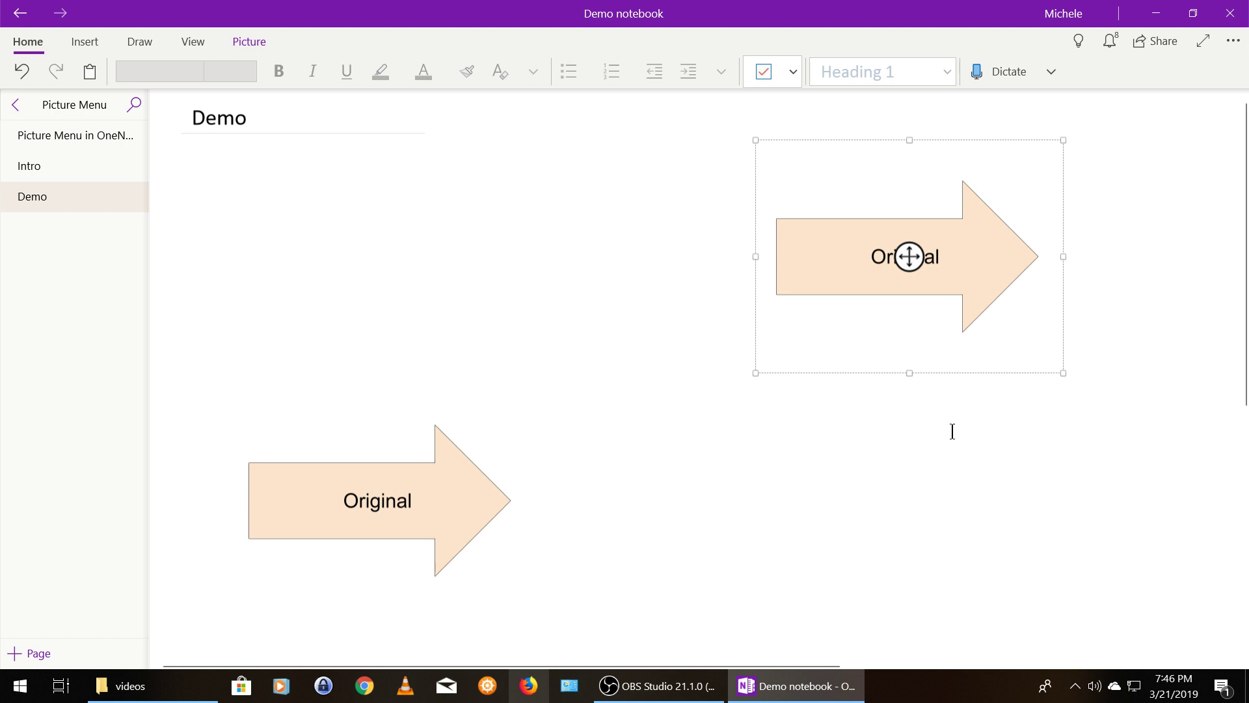
{"action": "key", "text": "Right"}
{"action": "key", "text": "Up"}
{"action": "key", "text": "Escape"}
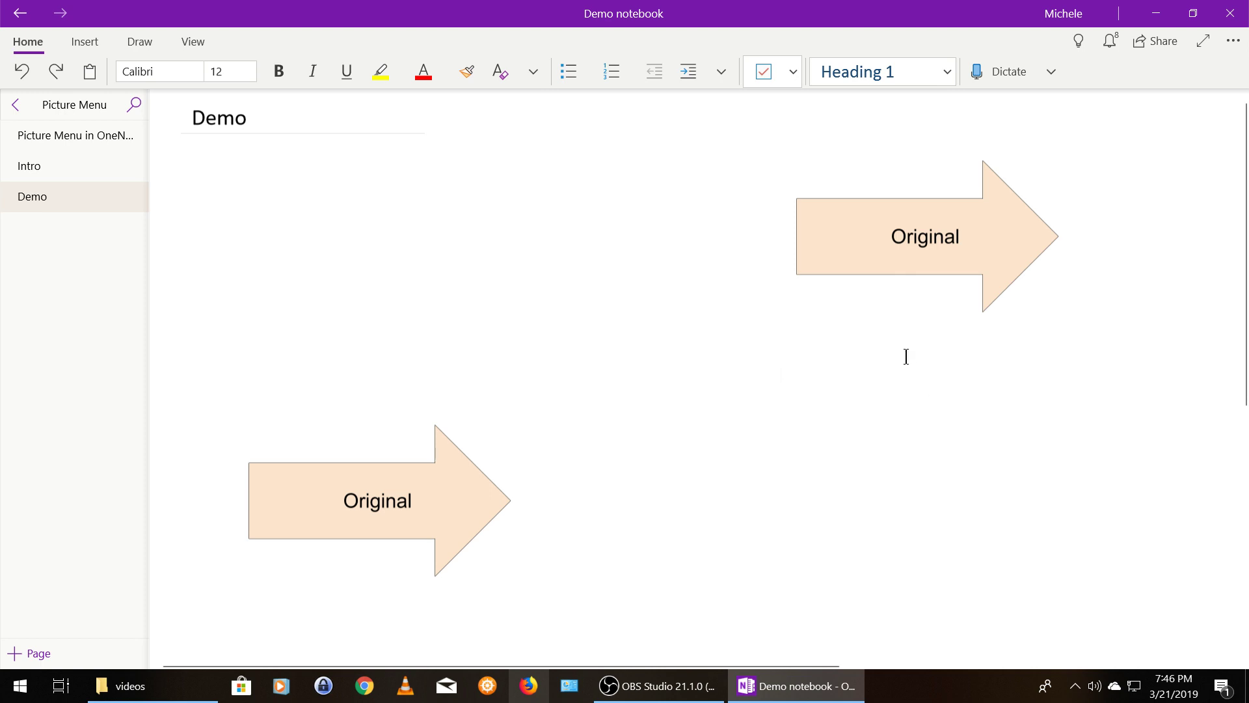
Step: Drag the upper Original arrow slightly right to rest at the page's far top right
{"action": "left_click", "coordinate": [886, 242]}
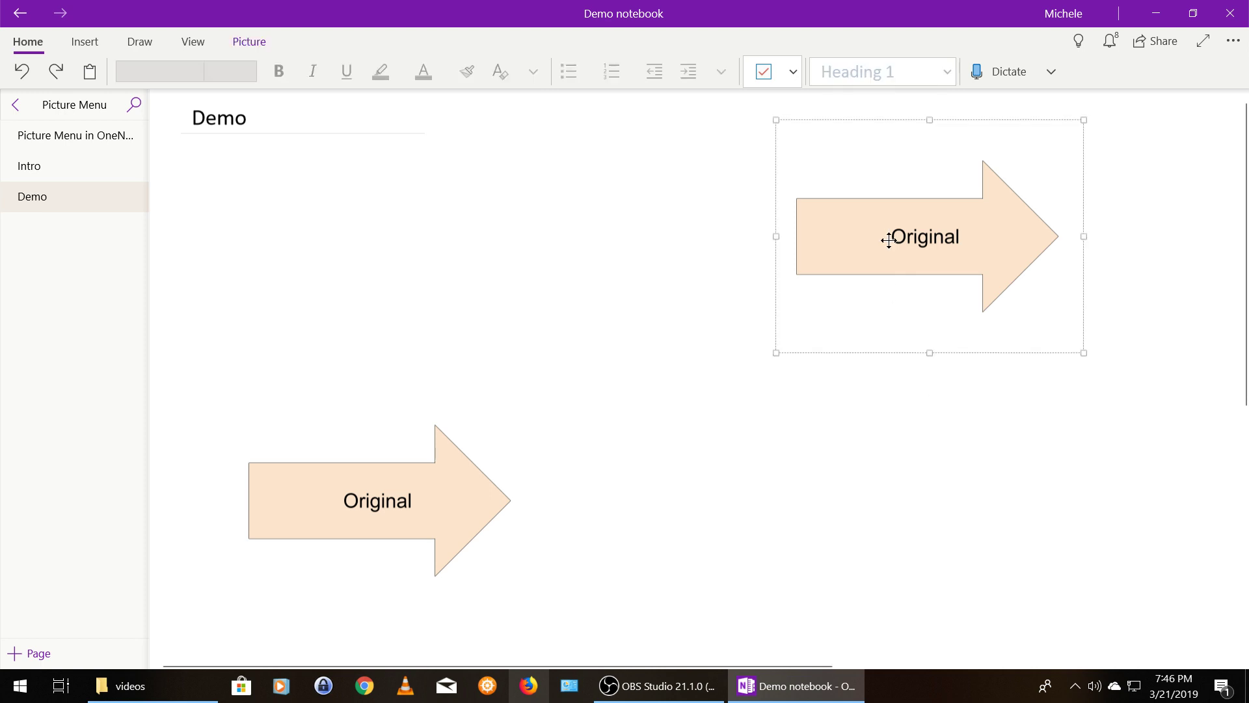
{"action": "mouse_move", "coordinate": [889, 240]}
{"action": "left_mouse_down"}
{"action": "mouse_move", "coordinate": [791, 256]}
{"action": "mouse_move", "coordinate": [764, 299]}
{"action": "mouse_move", "coordinate": [662, 281]}
{"action": "mouse_move", "coordinate": [681, 255]}
{"action": "mouse_move", "coordinate": [881, 235]}
{"action": "left_mouse_up"}
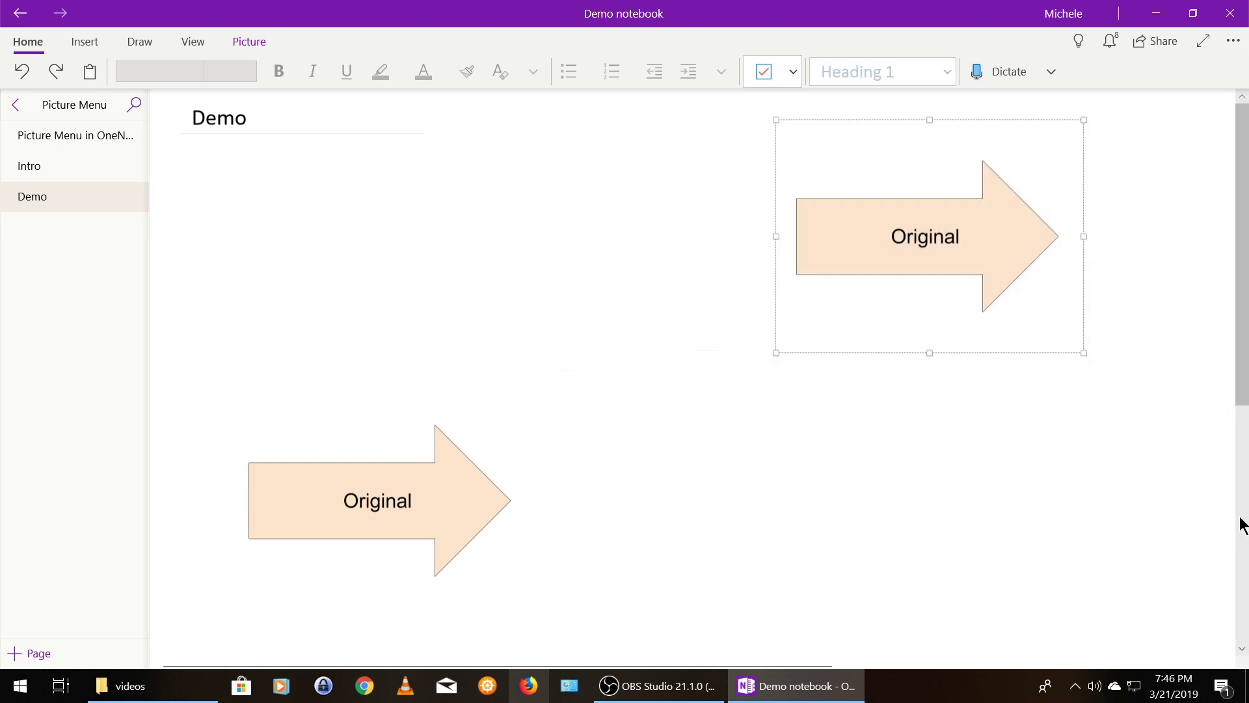
{"action": "mouse_move", "coordinate": [988, 235]}
{"action": "left_mouse_down"}
{"action": "mouse_move", "coordinate": [638, 267]}
{"action": "mouse_move", "coordinate": [672, 217]}
{"action": "mouse_move", "coordinate": [895, 233]}
{"action": "mouse_move", "coordinate": [987, 282]}
{"action": "mouse_move", "coordinate": [987, 377]}
{"action": "mouse_move", "coordinate": [1001, 219]}
{"action": "mouse_move", "coordinate": [903, 260]}
{"action": "mouse_move", "coordinate": [787, 279]}
{"action": "mouse_move", "coordinate": [974, 229]}
{"action": "left_mouse_up"}
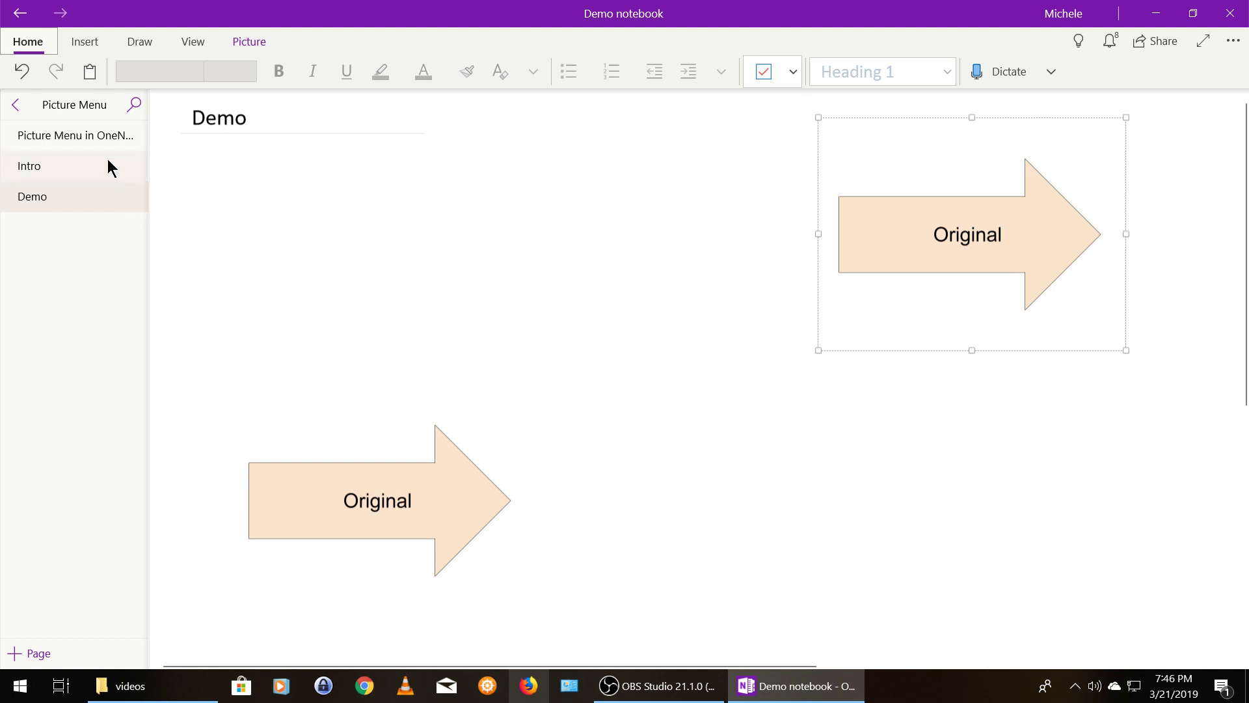
Step: Go to the first page, 'Picture Menu in OneNote', and click into its heading
{"action": "left_click", "coordinate": [92, 136]}
{"action": "left_click", "coordinate": [533, 306]}
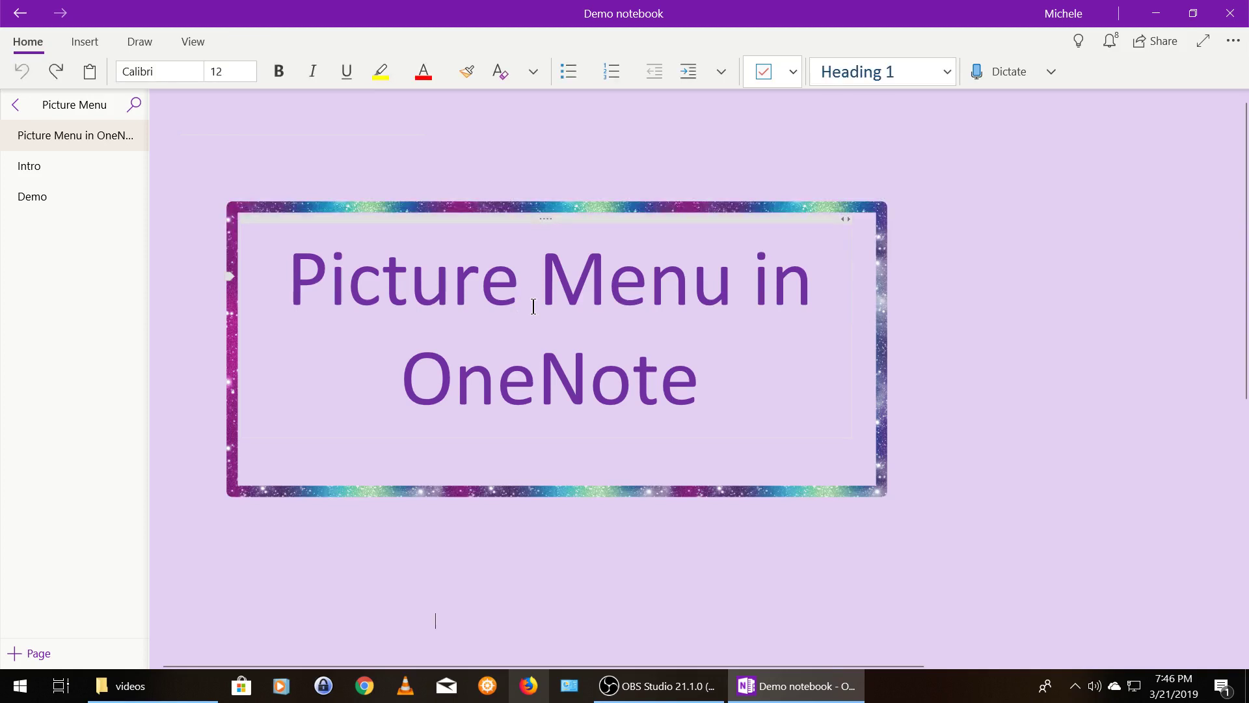